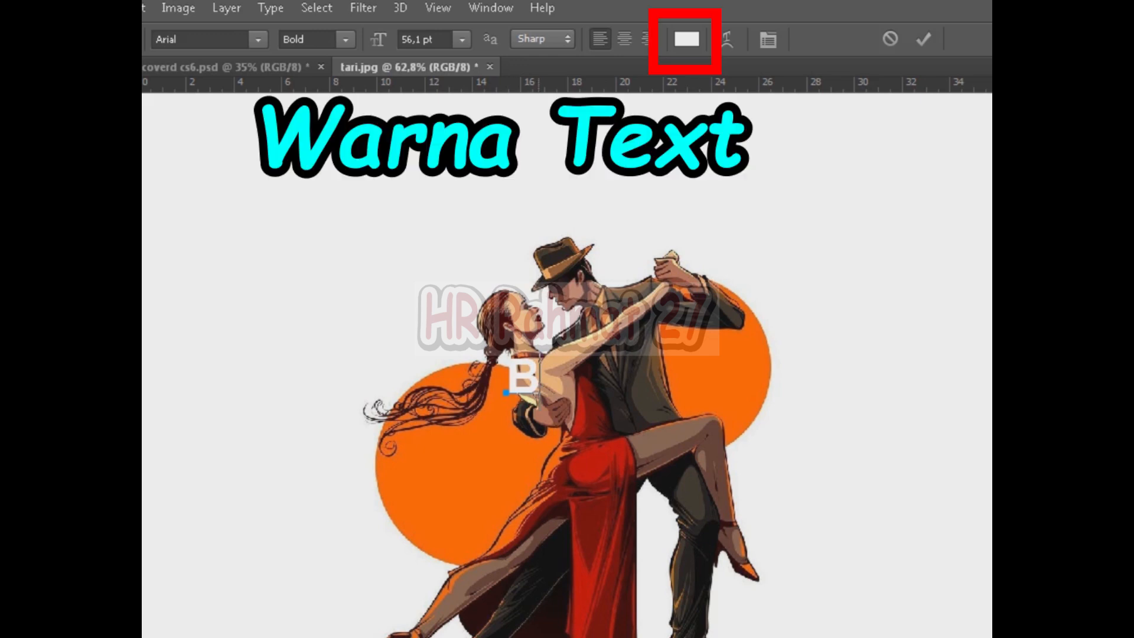
Recolour the letter B text to bright red and commit the text edit.
left_click_drag(538, 393, 478, 390)
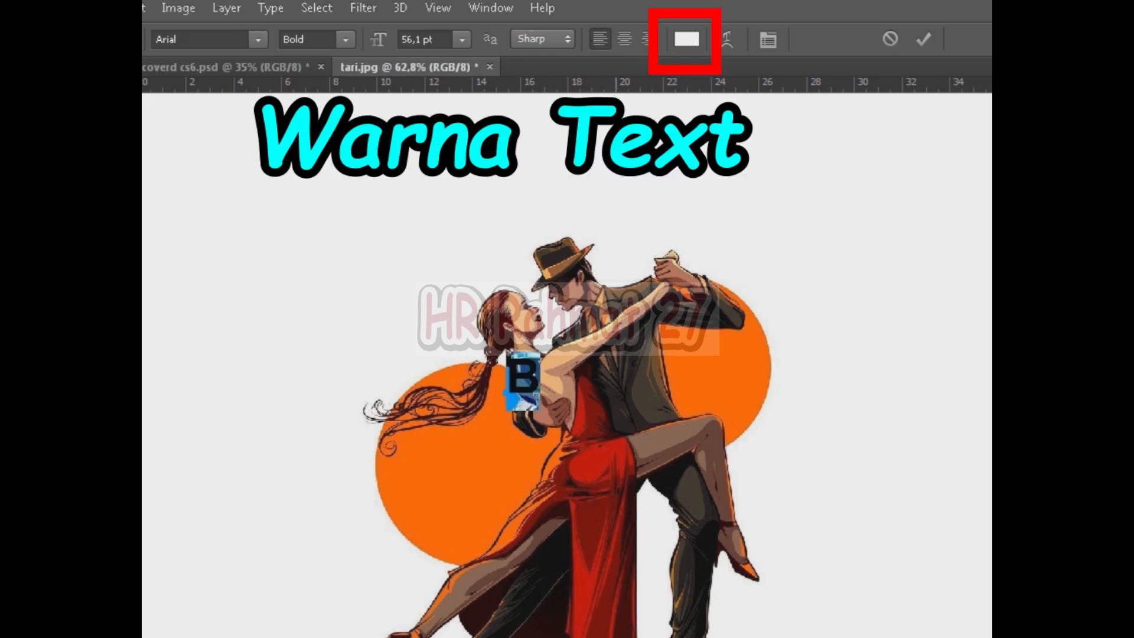
left_click(686, 39)
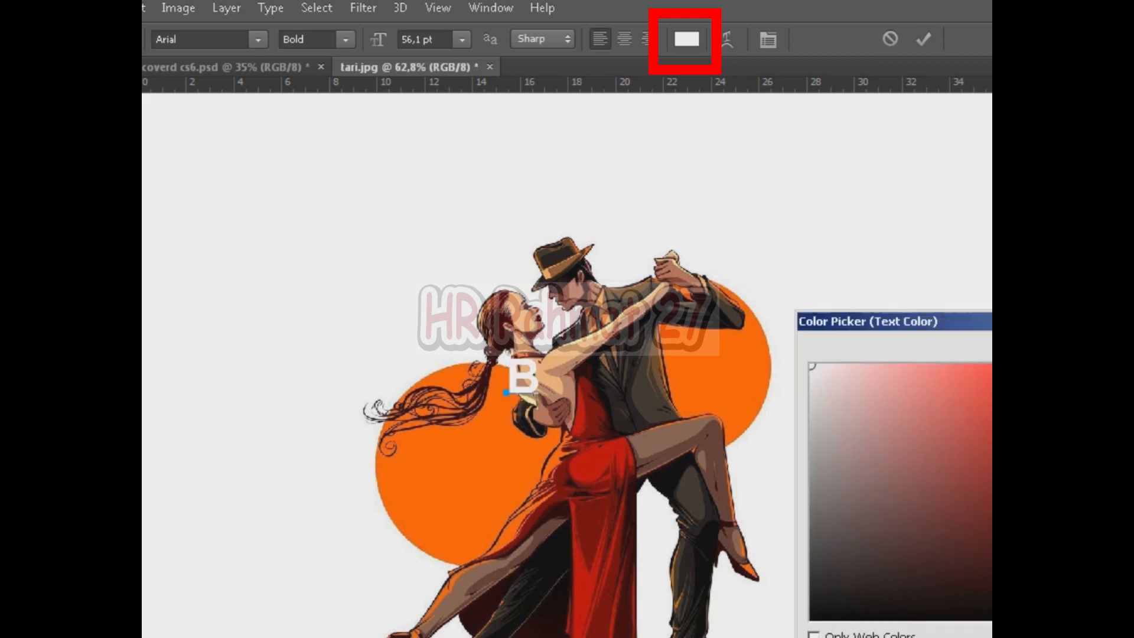
left_click(1058, 371)
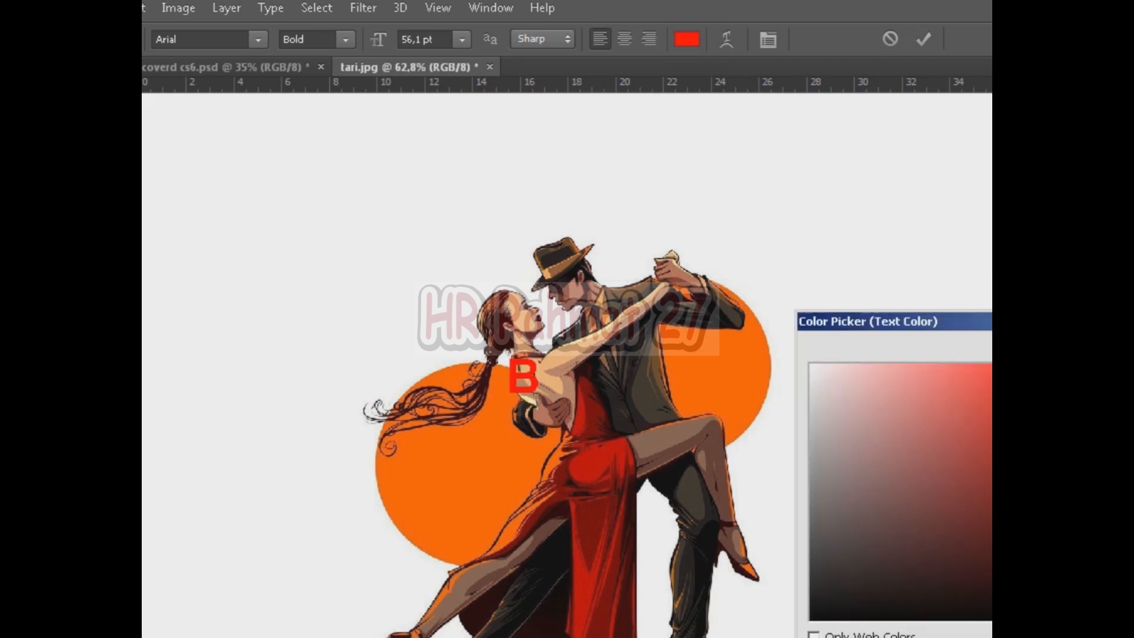
key("Return")
left_click(72, 95)
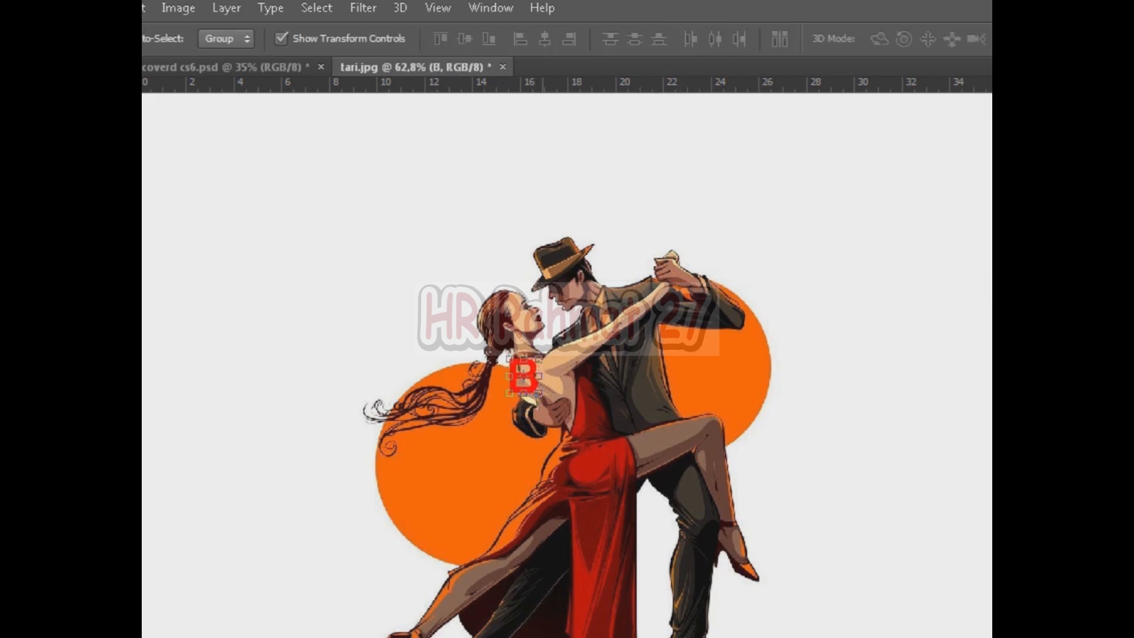
Scale the letter B's transform box to about 16.1 cm wide by 27.6 cm high and move it over the dancing couple.
key("ctrl+t")
left_click_drag(539, 392, 776, 637)
left_click_drag(776, 353, 888, 123)
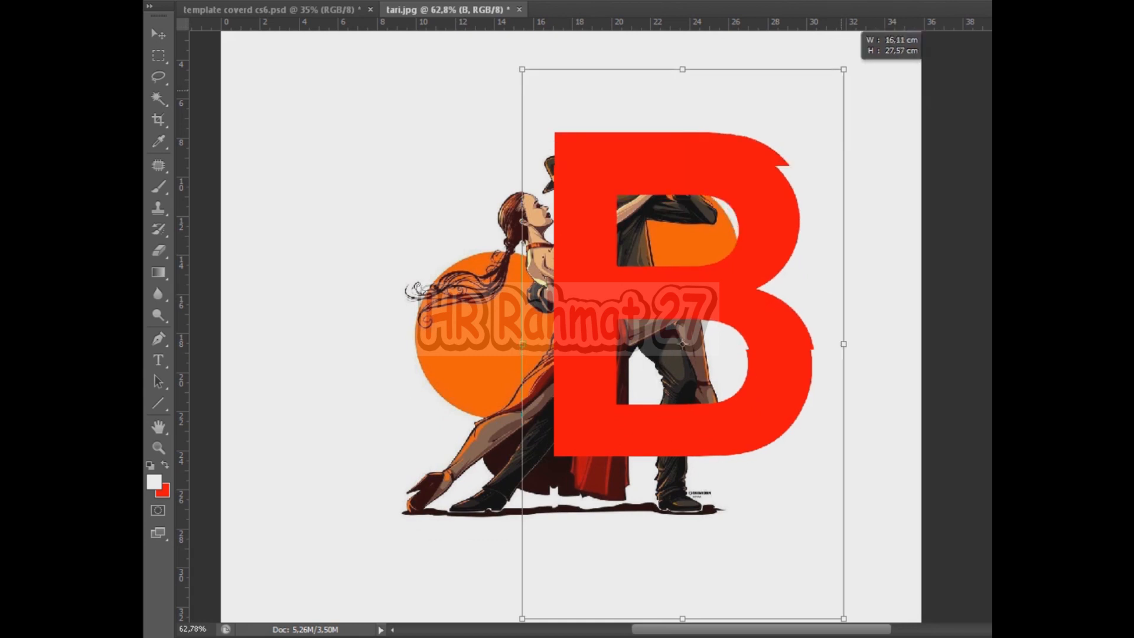
left_click_drag(730, 246, 624, 238)
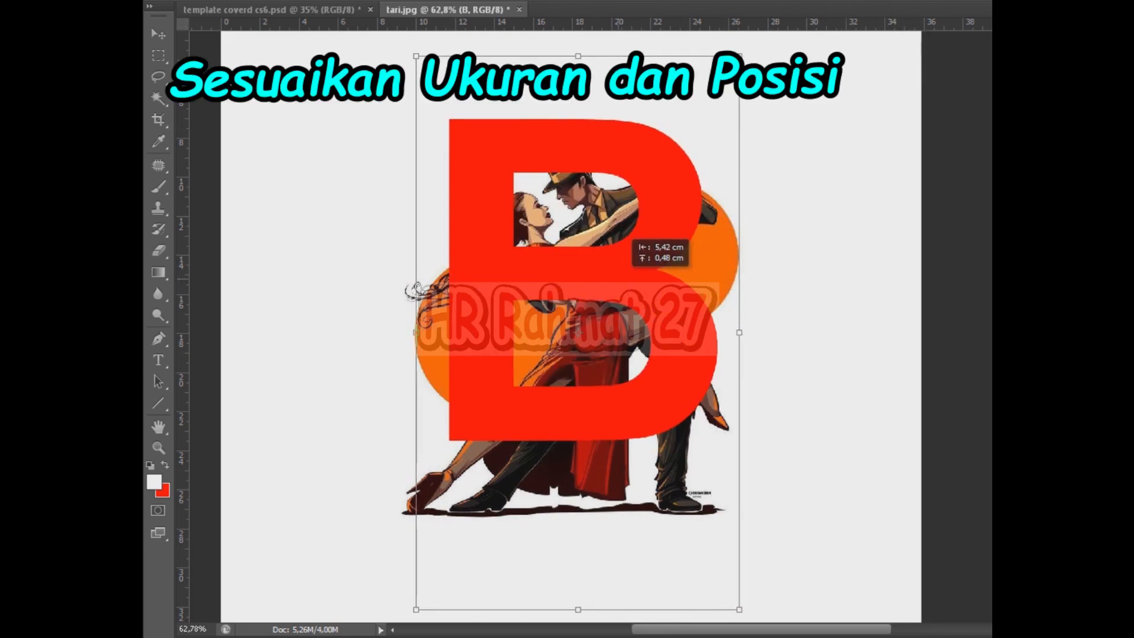
Stretch the letter B downward to the dancers' feet and shift it slightly upward.
scroll(582, 451, "down", 2)
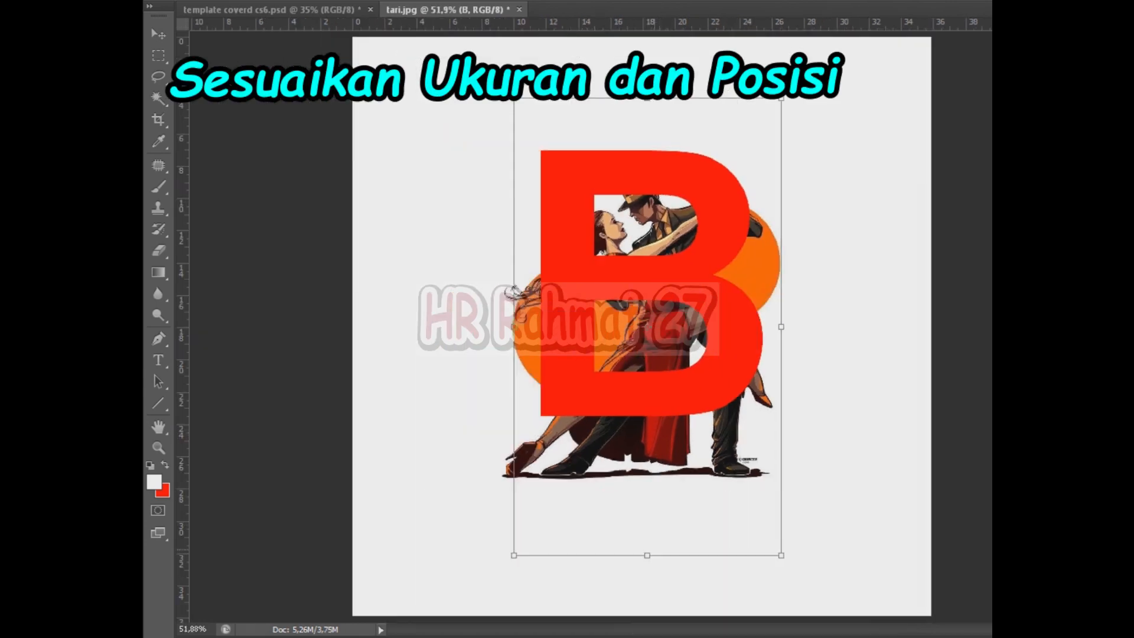
left_click_drag(647, 556, 648, 637)
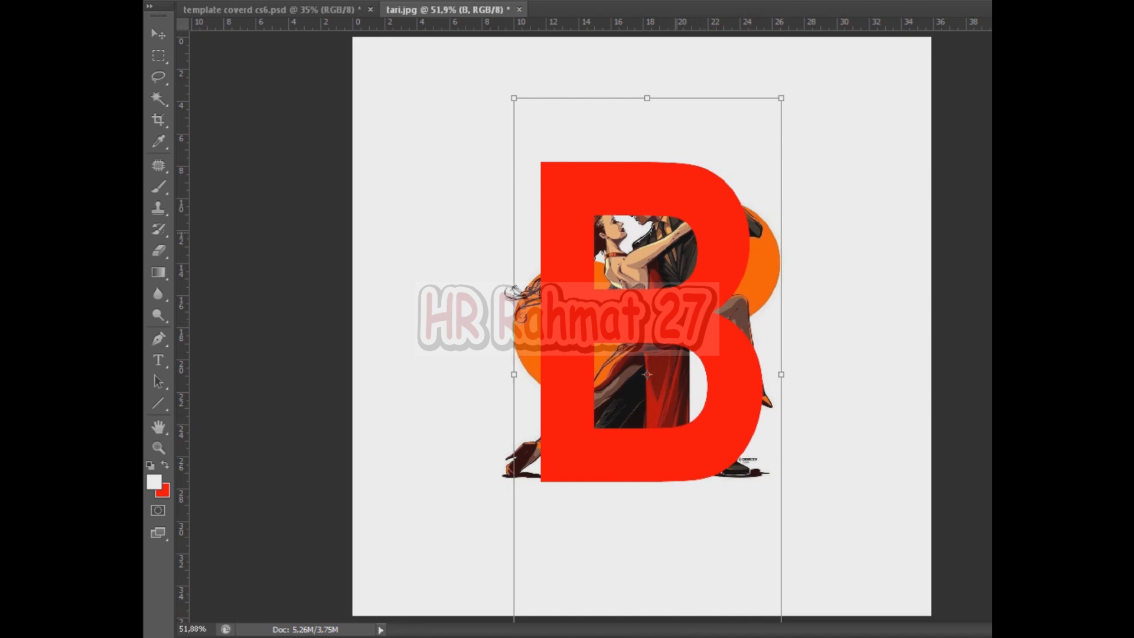
scroll(675, 229, "up", 3)
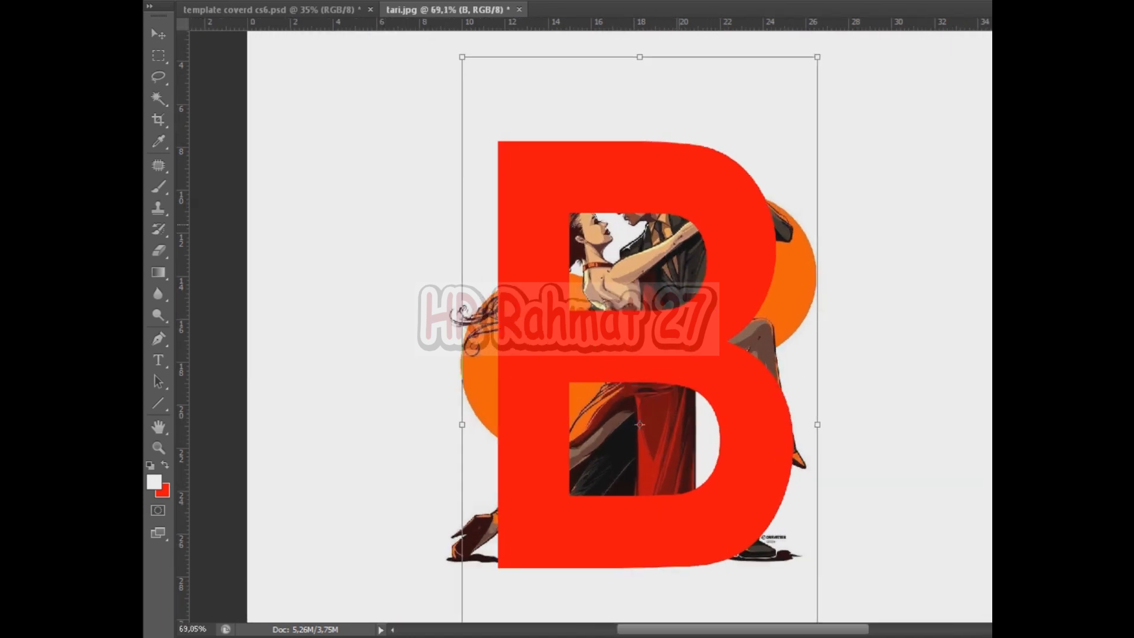
left_click_drag(724, 255, 730, 241)
Extend the letter B's lower edge slightly past the ground shadow under the dancers and apply the transformation.
scroll(729, 241, "down", 2)
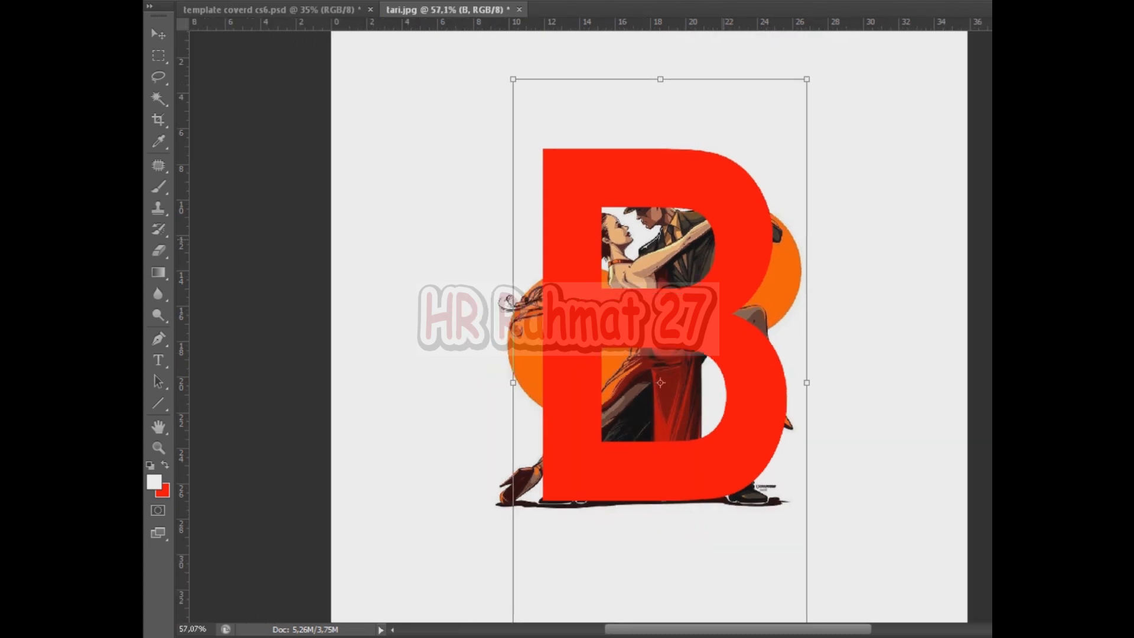
scroll(608, 258, "down", 1)
scroll(524, 295, "up", 2)
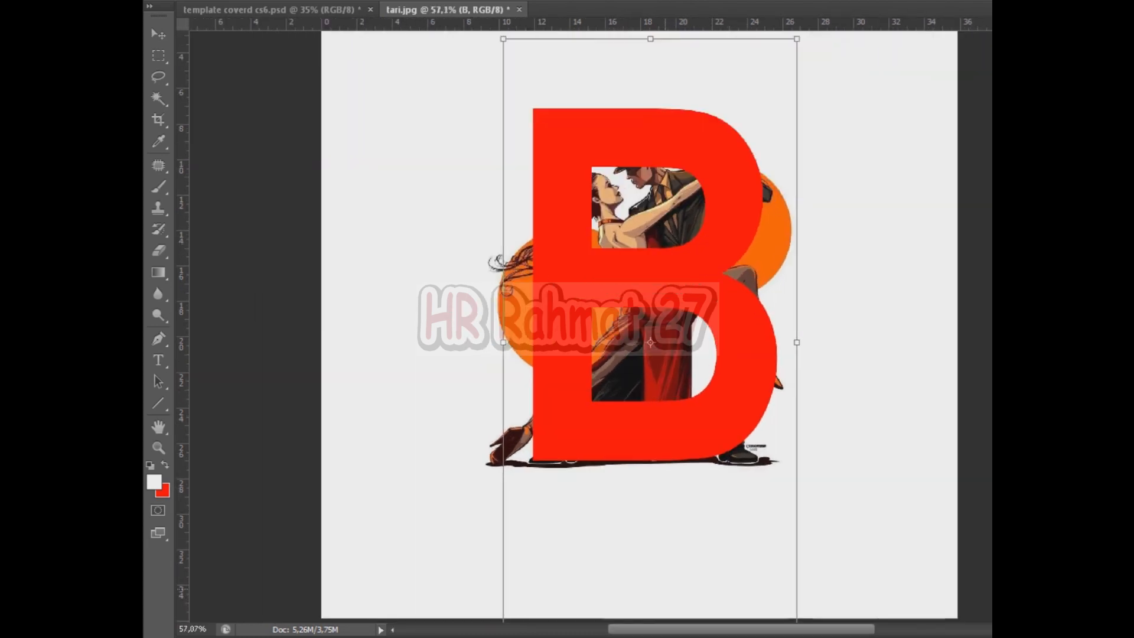
scroll(513, 291, "down", 1)
scroll(659, 590, "down", 1)
scroll(659, 589, "up", 3)
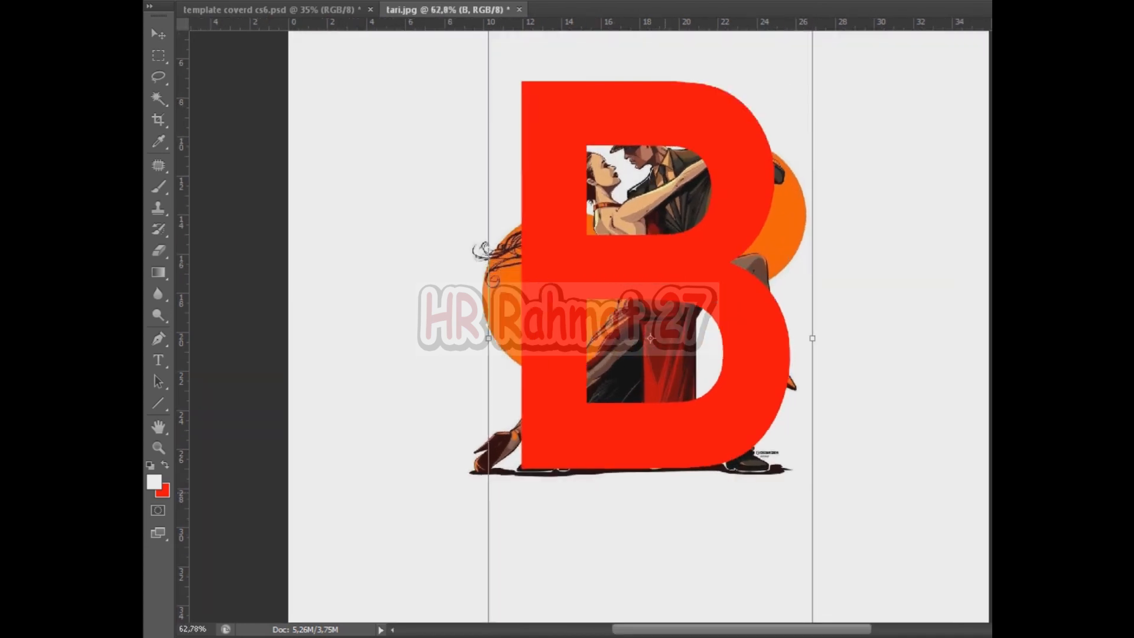
left_click_drag(668, 596, 646, 424)
mouse_move(627, 501)
left_mouse_down()
mouse_move(627, 479)
mouse_move(627, 520)
left_mouse_up()
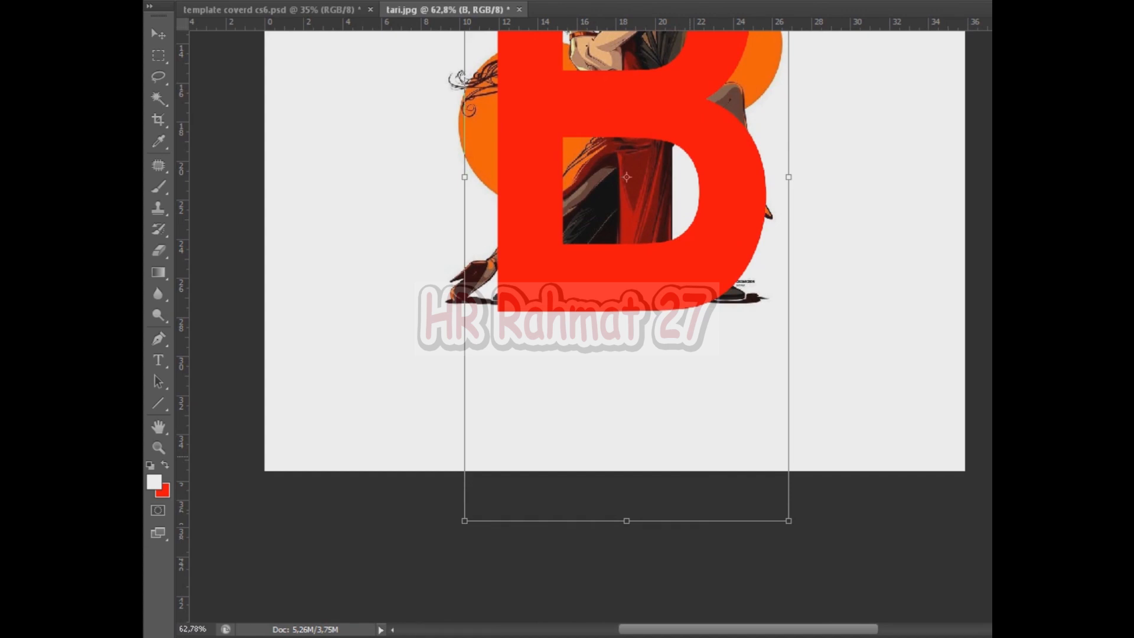
key("Return")
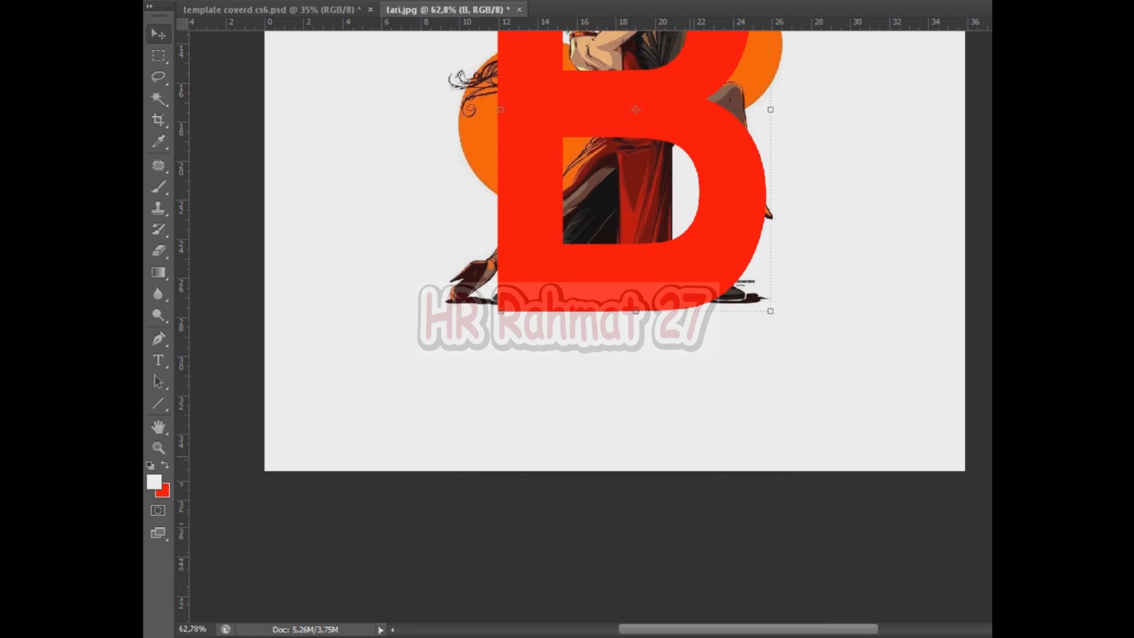
Add a Stroke layer style to the letter B with a size of 13 px, positioned outside.
scroll(641, 326, "down", 1)
scroll(647, 268, "up", 3)
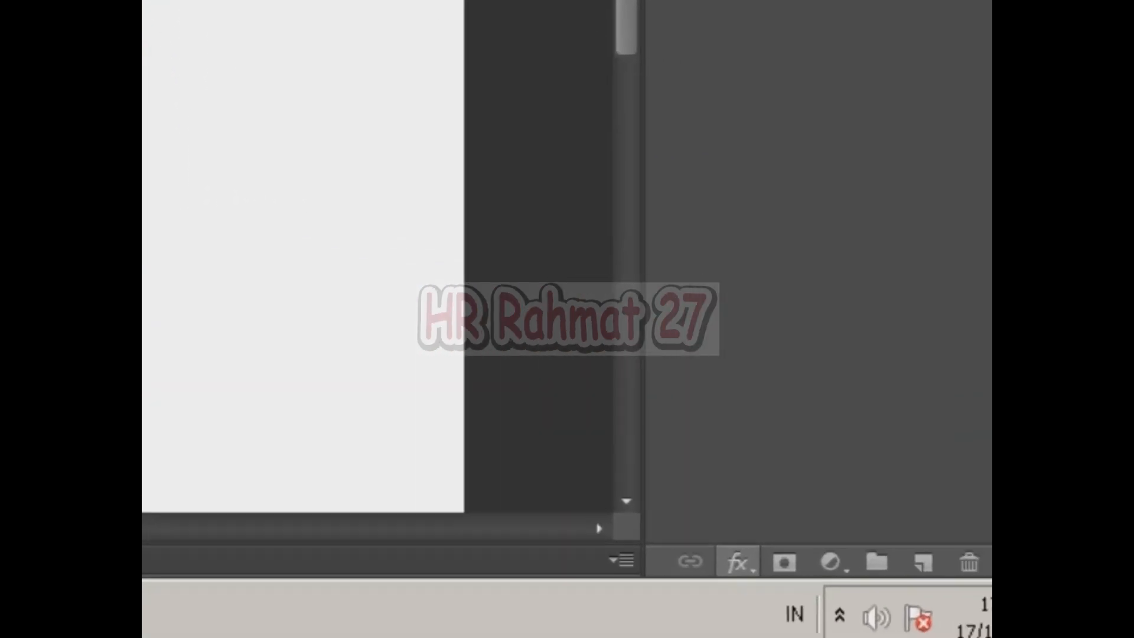
left_click(604, 535)
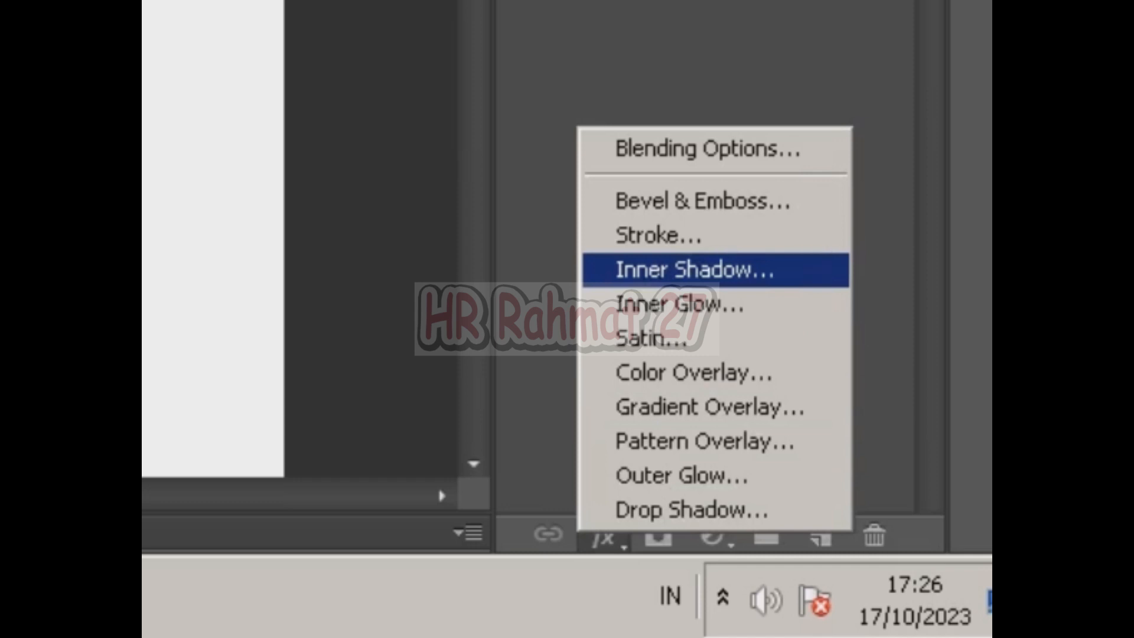
left_click(656, 235)
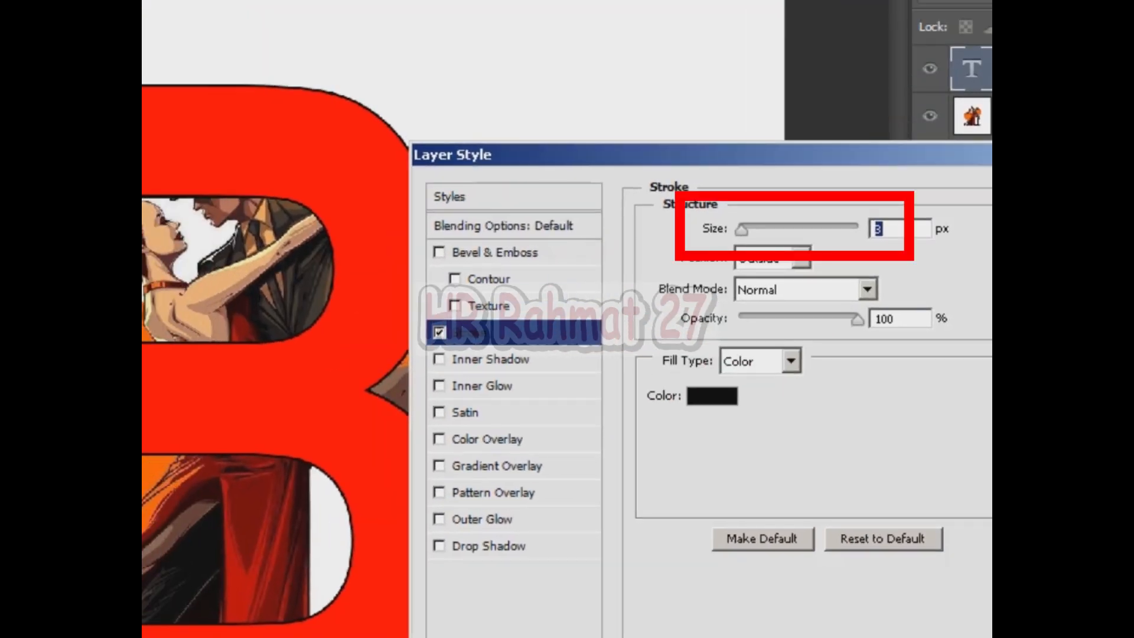
key("Up")
key("Up")
key("Up")
key("Up")
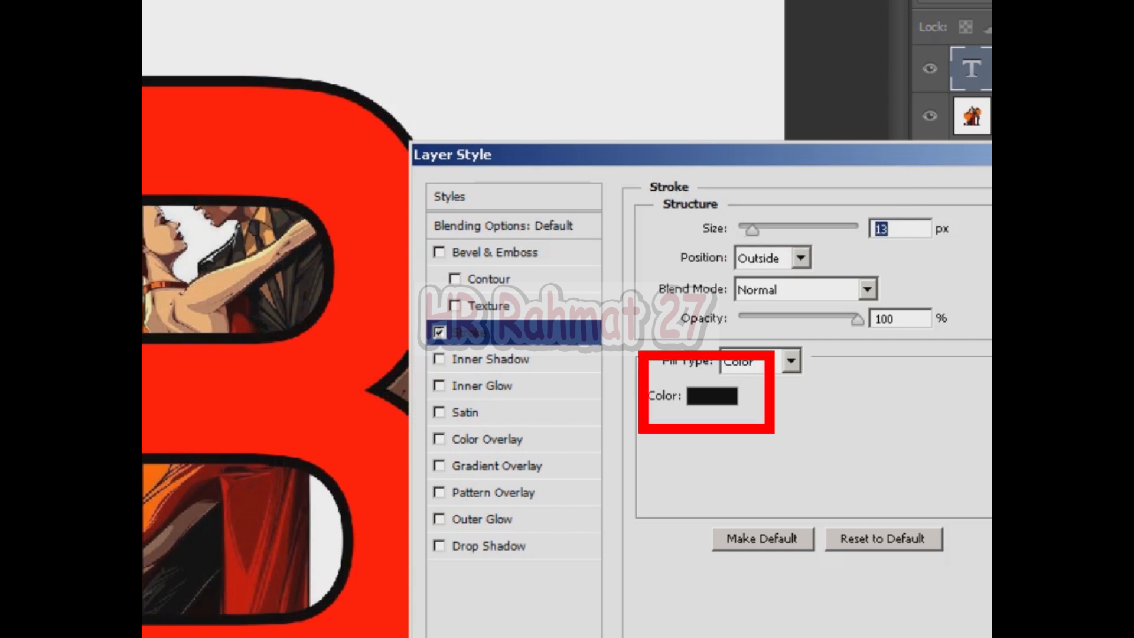
Set the stroke colour to bright green (12ff00) and apply the layer style.
left_click(712, 396)
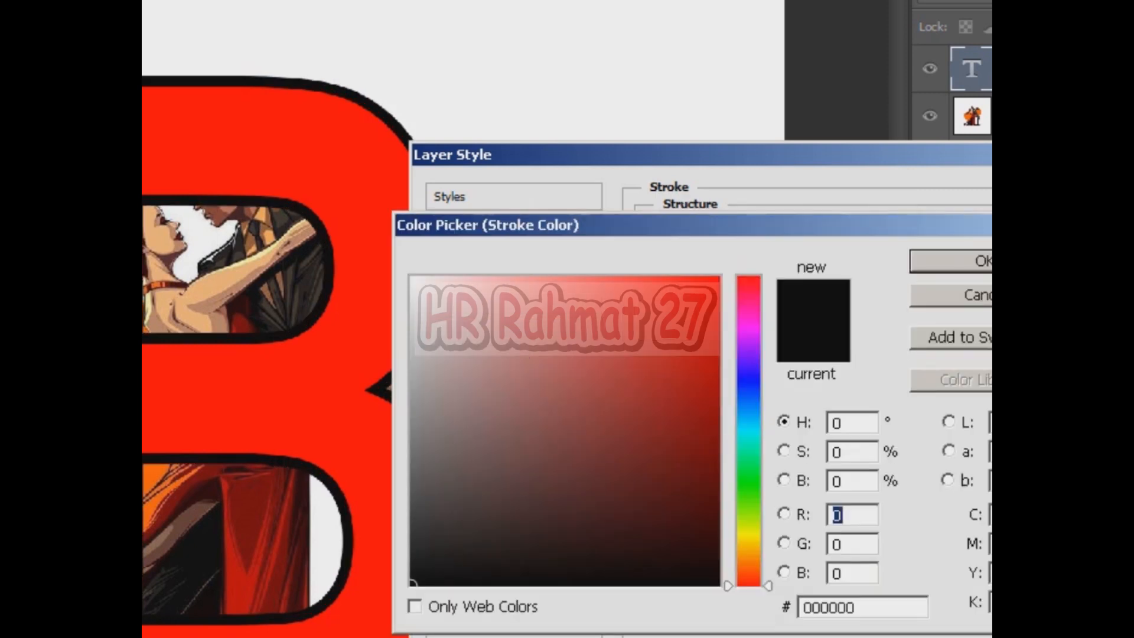
left_click(749, 486)
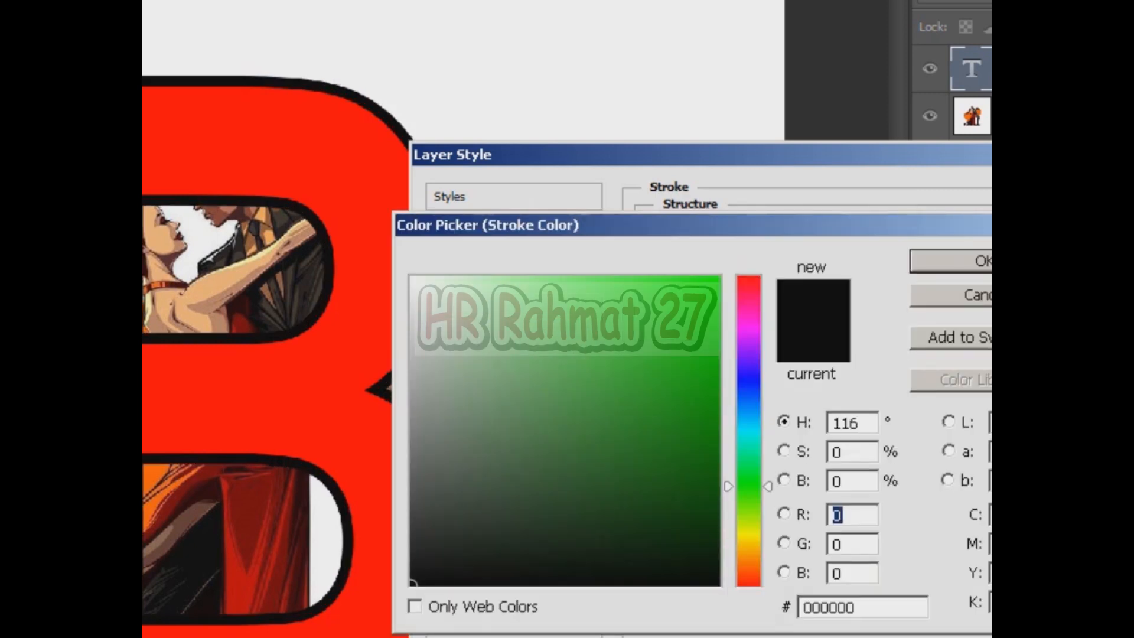
left_click(717, 278)
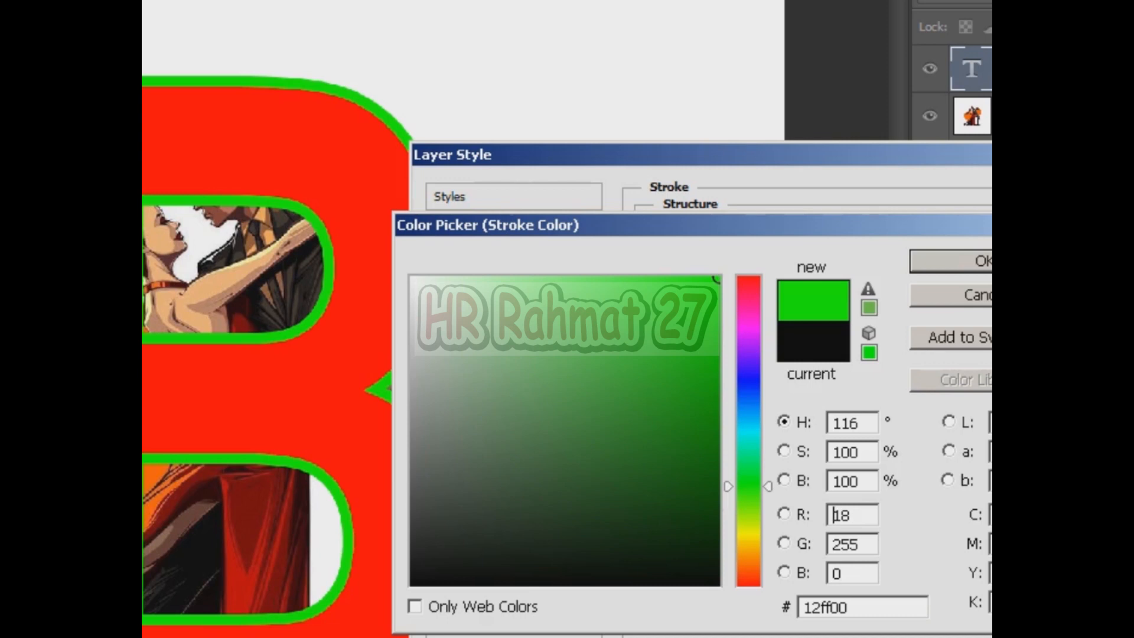
key("Return")
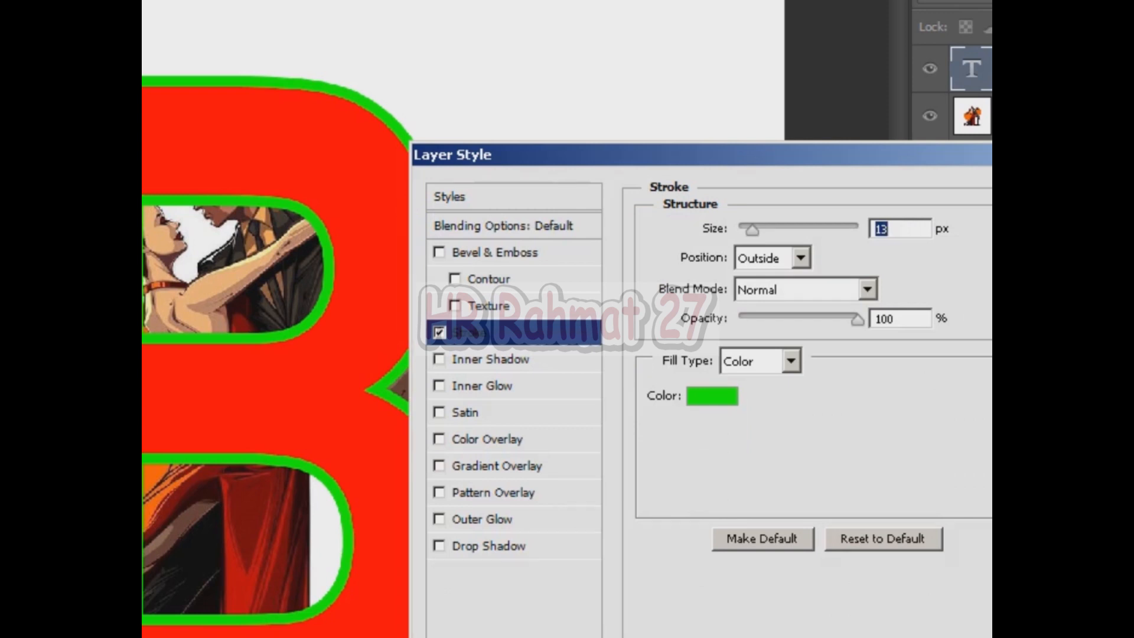
key("Return")
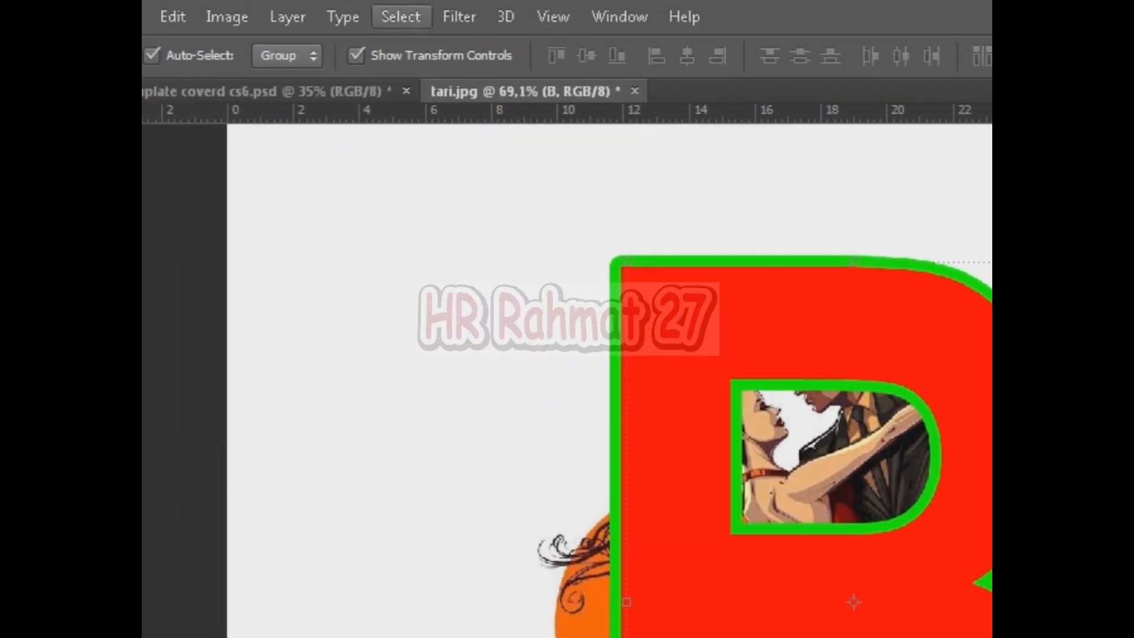
Put the letter B layer into a group and merge that group into a single layer.
left_click(288, 17)
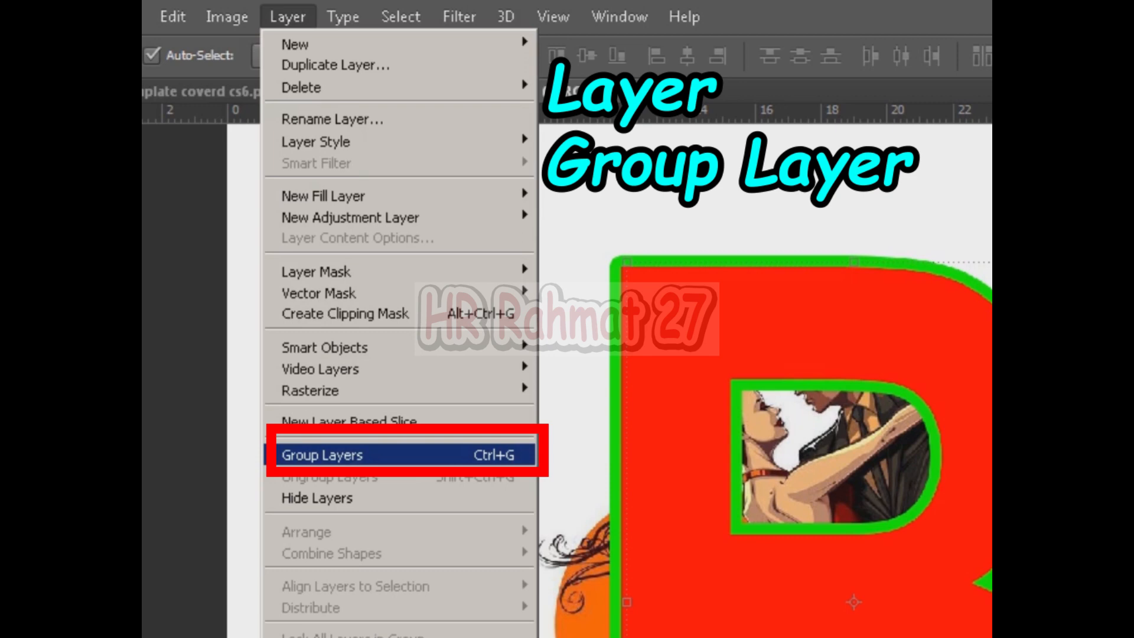
left_click(322, 455)
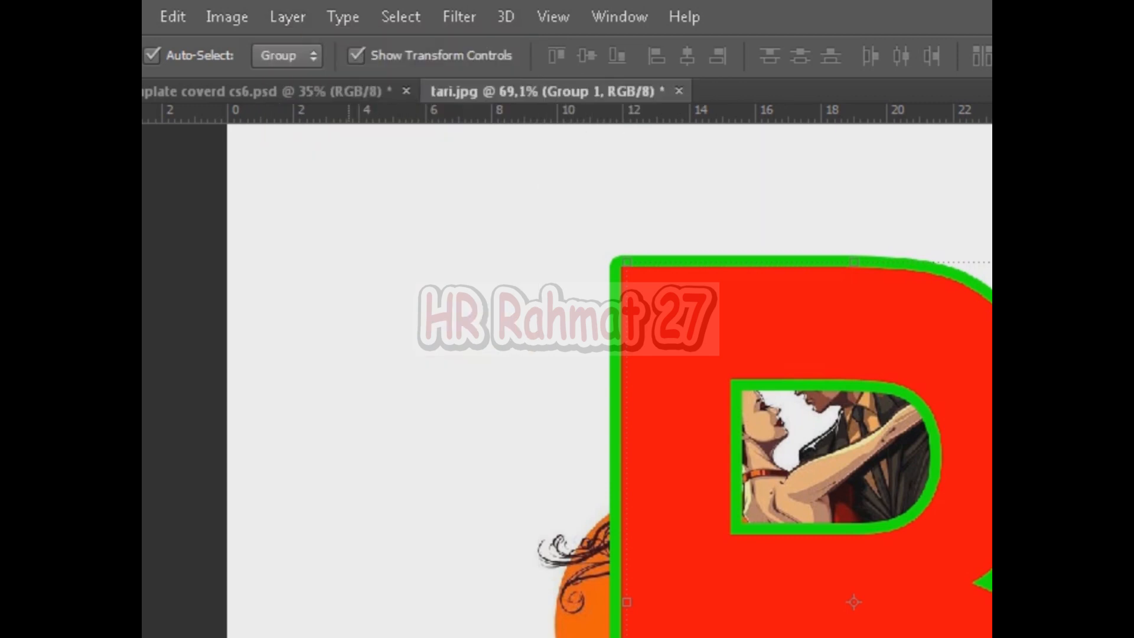
left_click(287, 16)
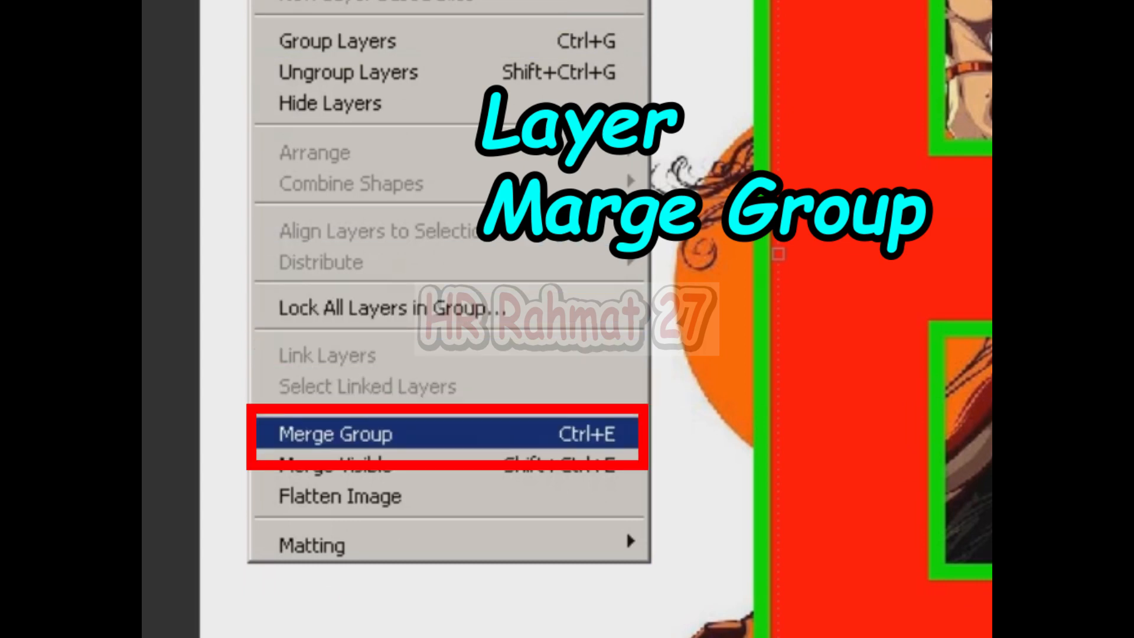
left_click(437, 434)
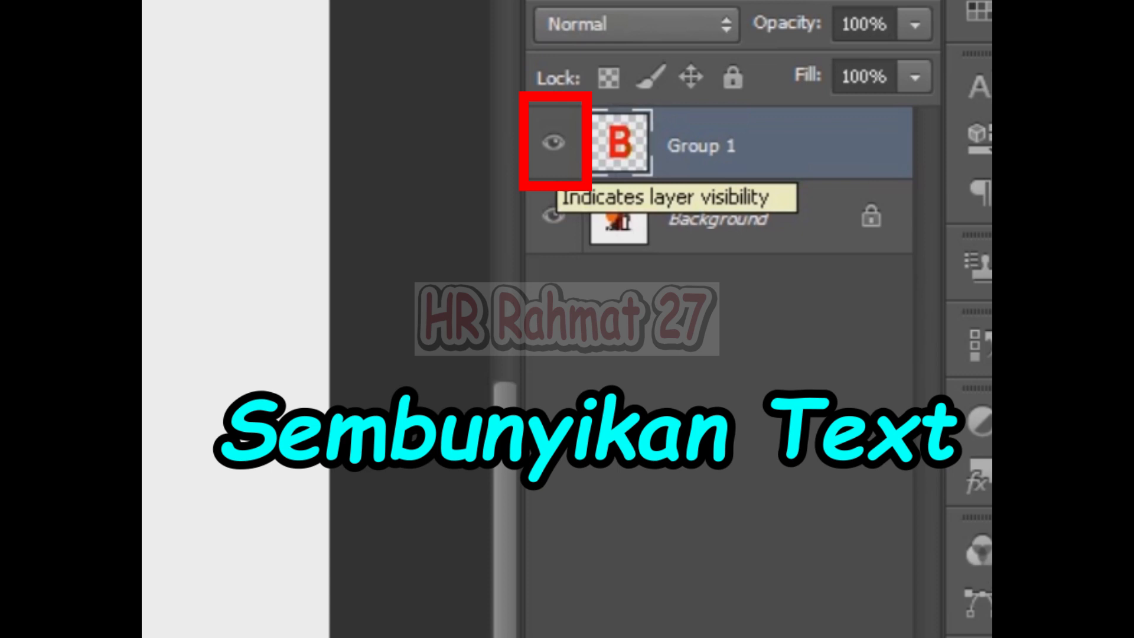
Hide the merged letter layer and switch to the Magic Wand Tool.
left_click(554, 143)
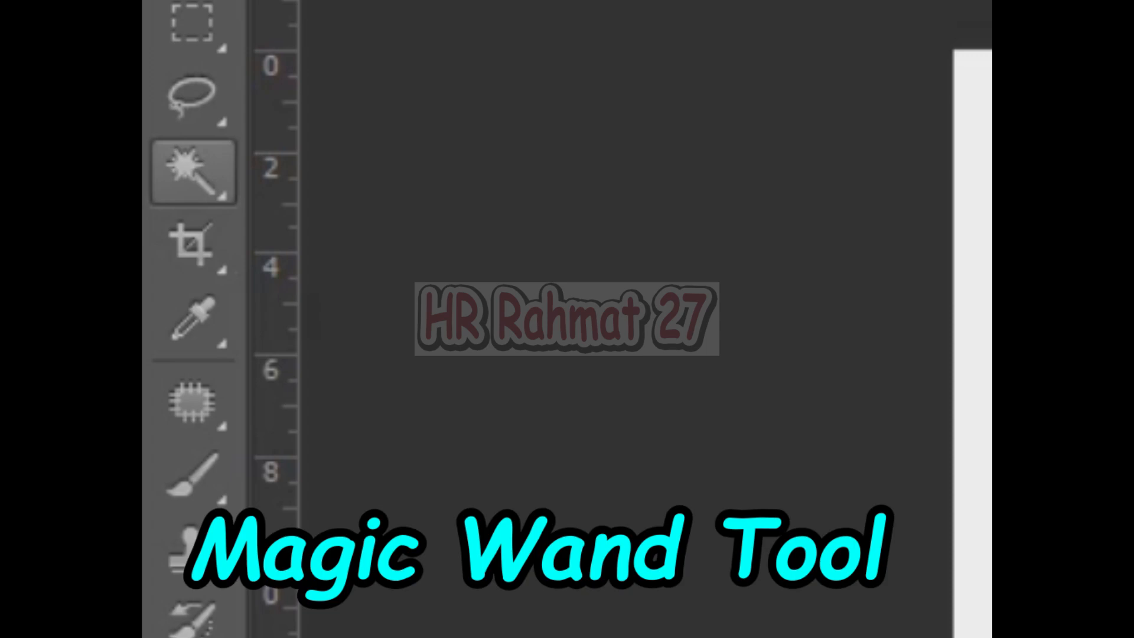
left_click(193, 170)
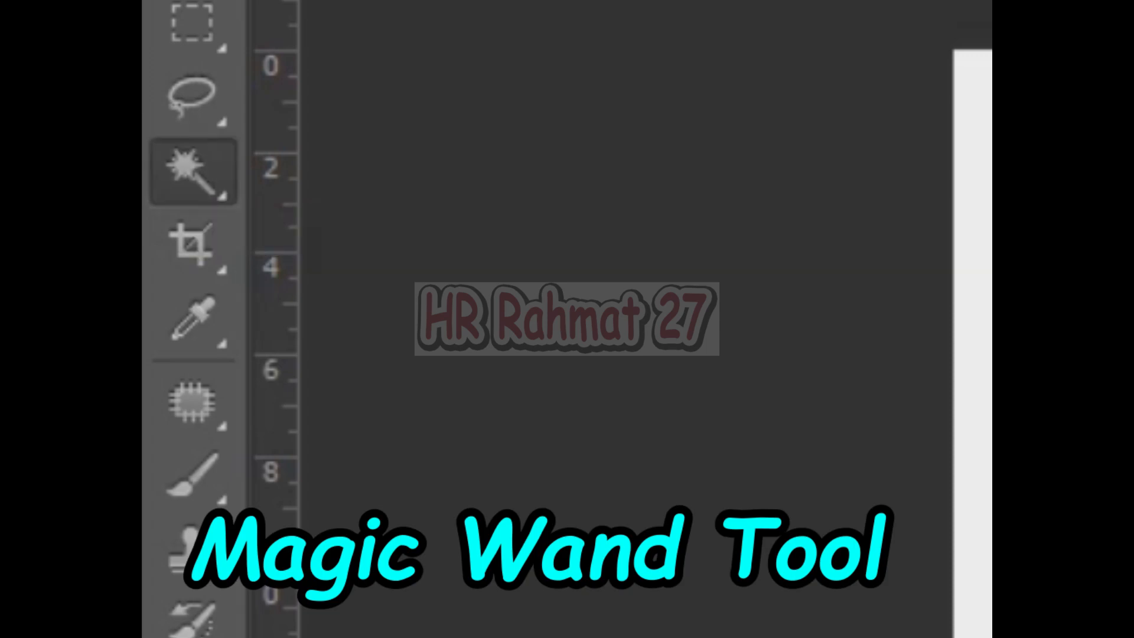
right_click(194, 171)
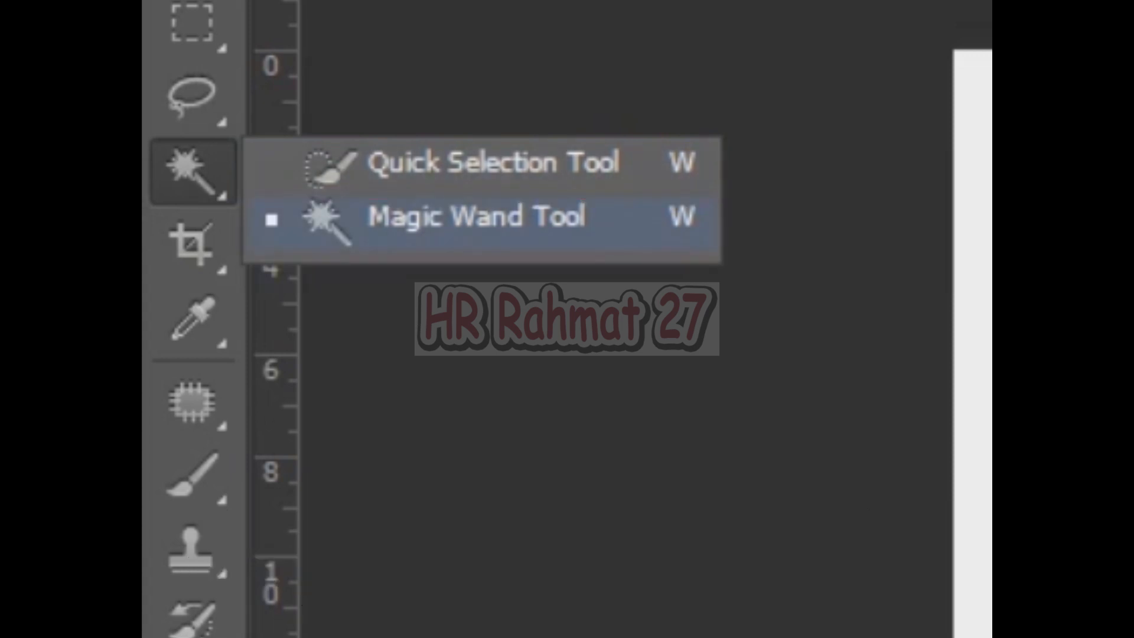
left_click(476, 216)
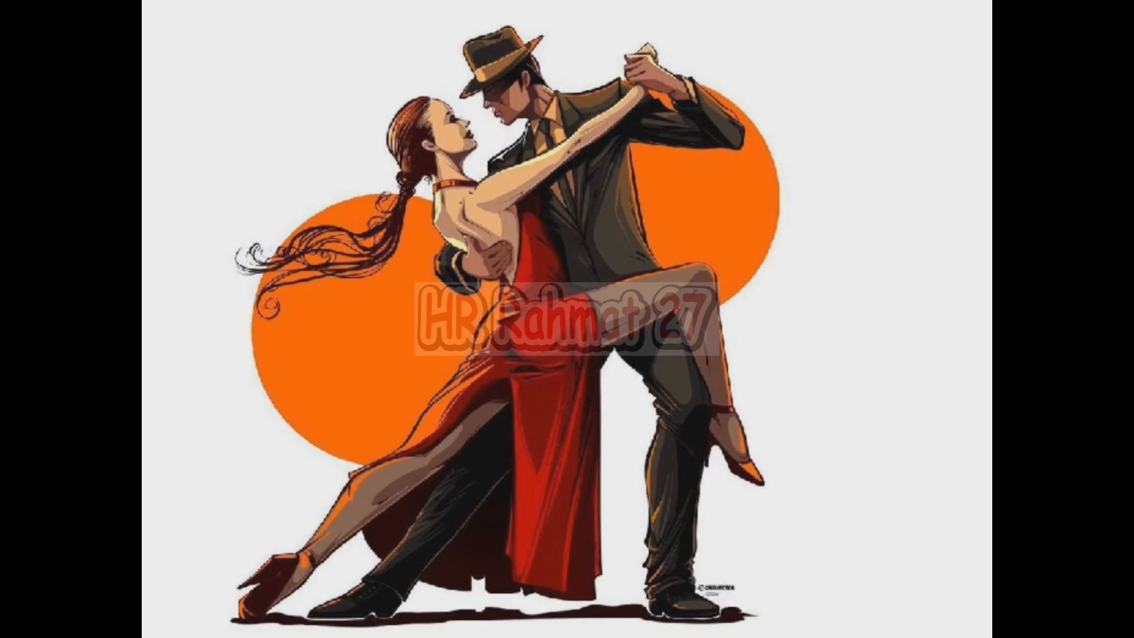
Select the white background around the dancers, including the gap between the dress and the man's leg, and invert the selection.
left_click(284, 129)
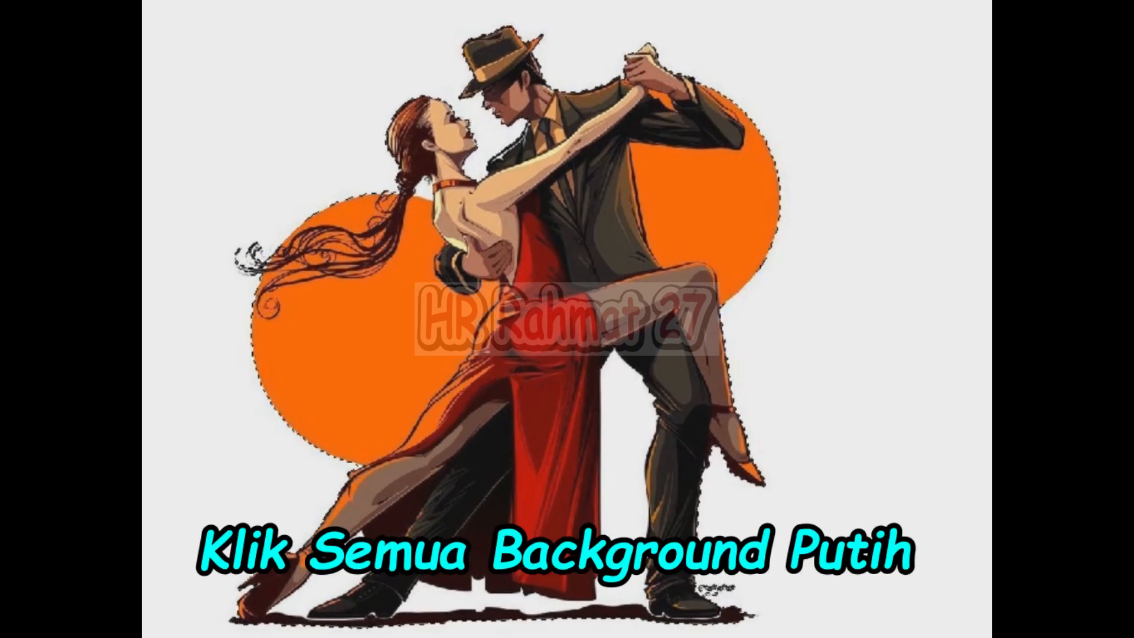
left_click(623, 455, "shift")
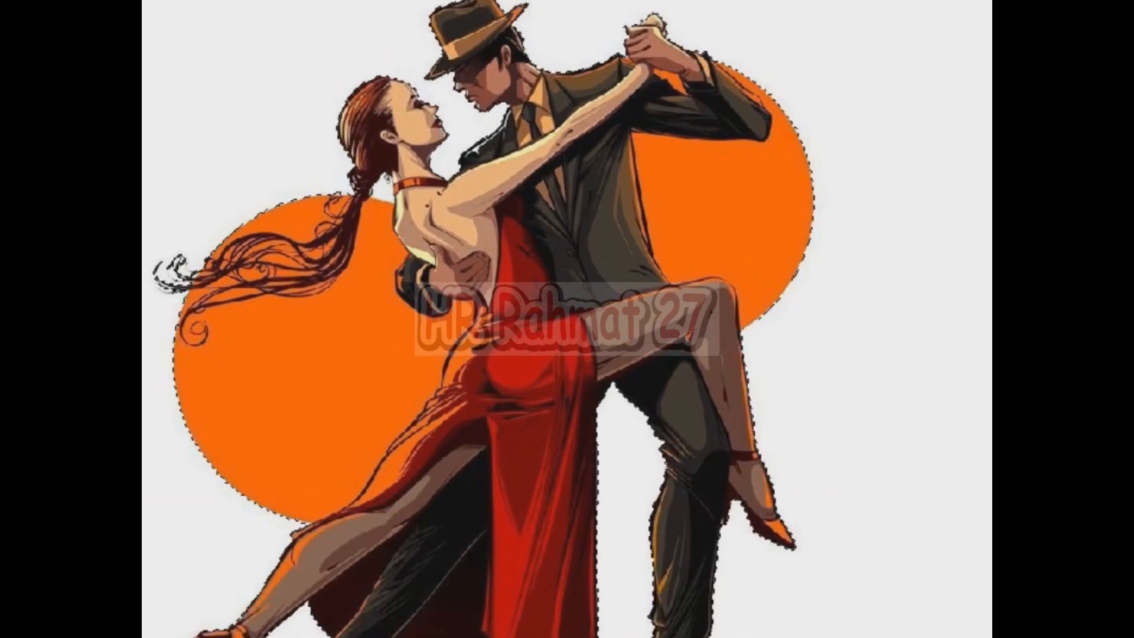
right_click(857, 87)
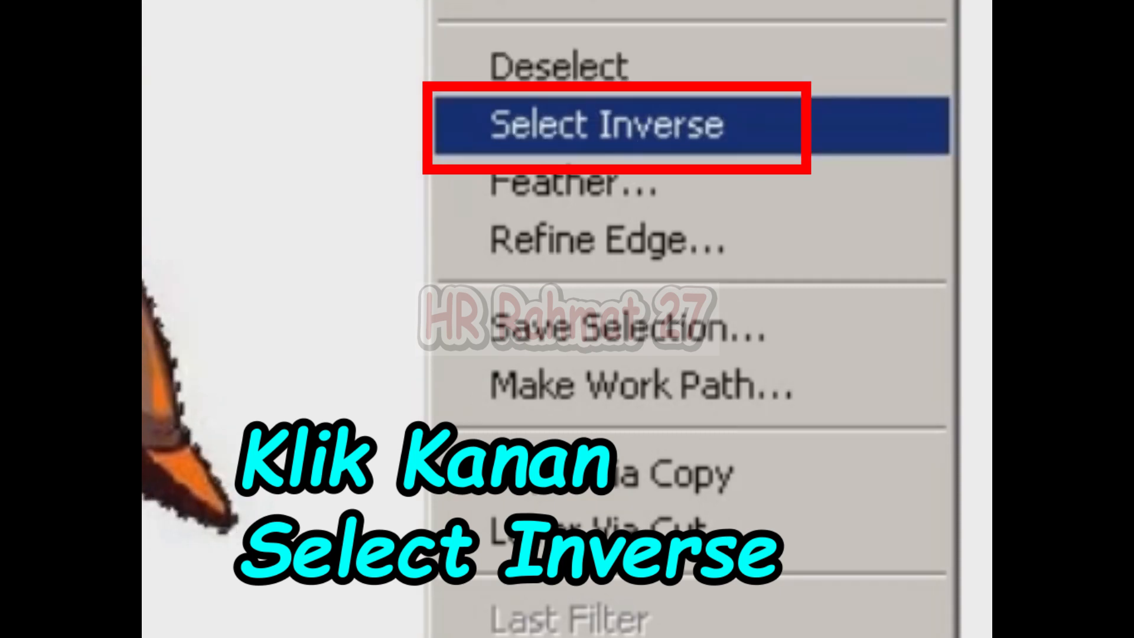
left_click(650, 126)
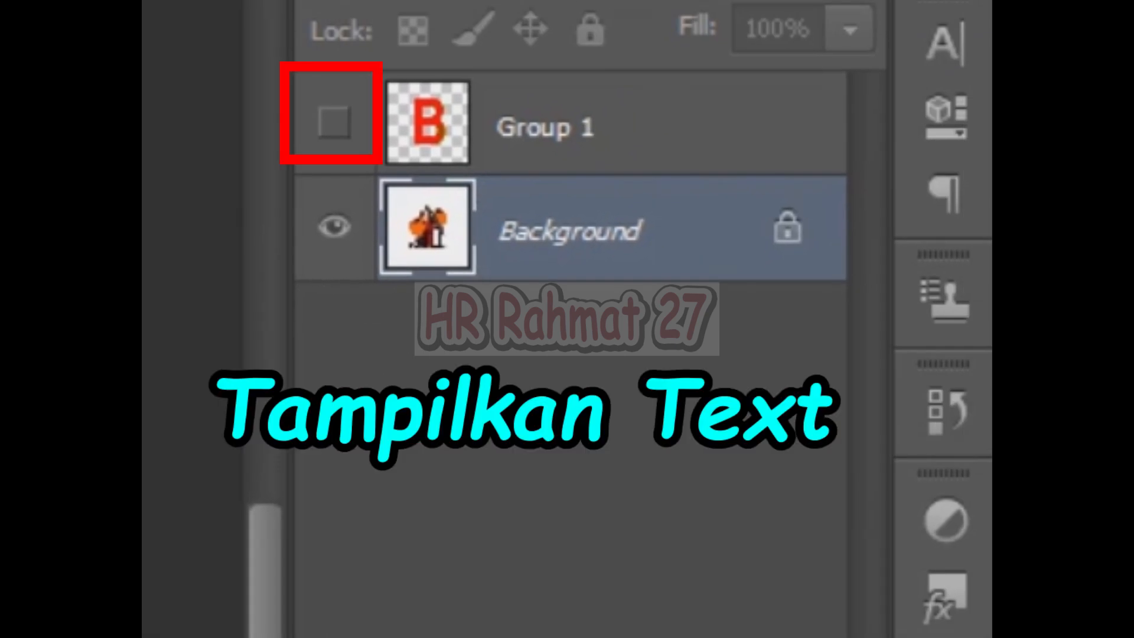
Make the merged letter B layer visible over the selected dancers and switch to the Eraser Tool.
left_click(334, 123)
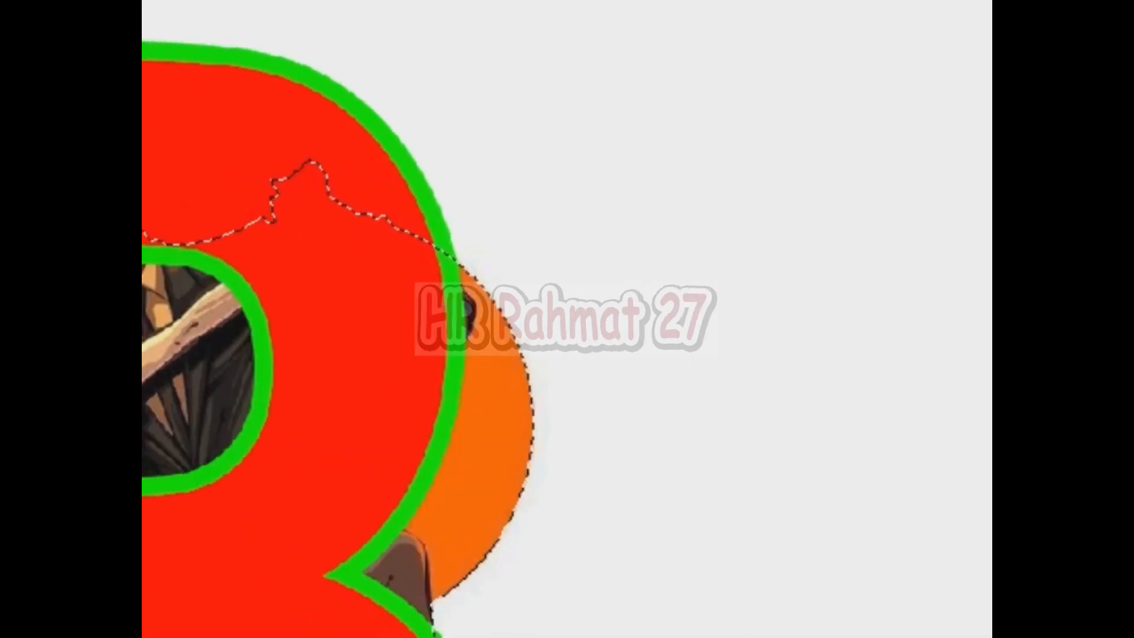
scroll(593, 328, "up", 2)
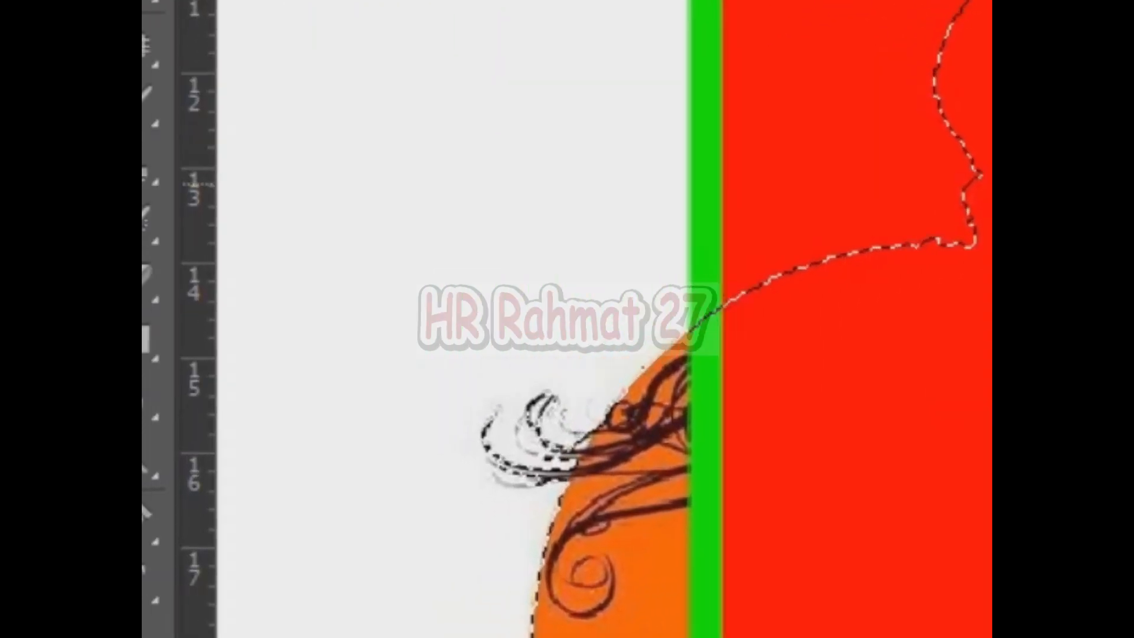
left_click(191, 251)
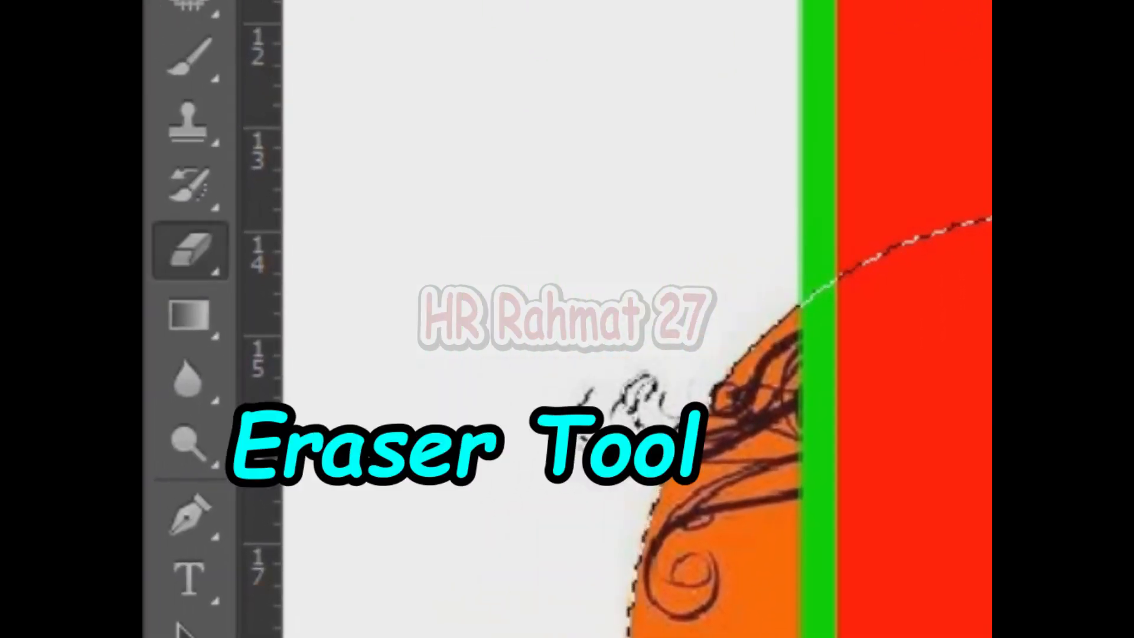
right_click(190, 250)
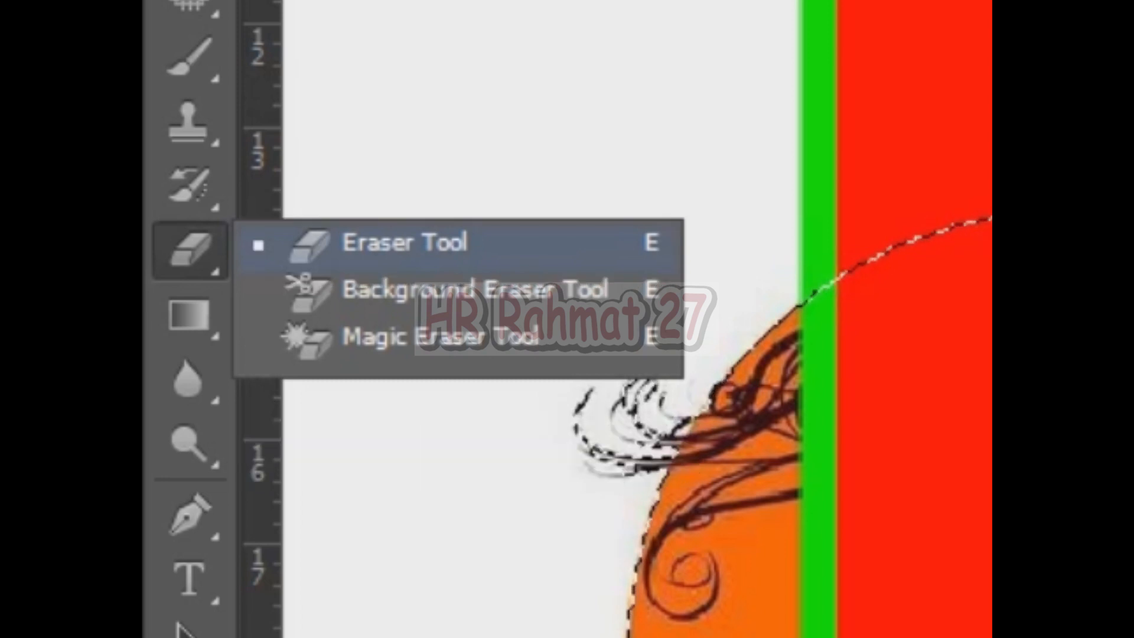
left_click(405, 243)
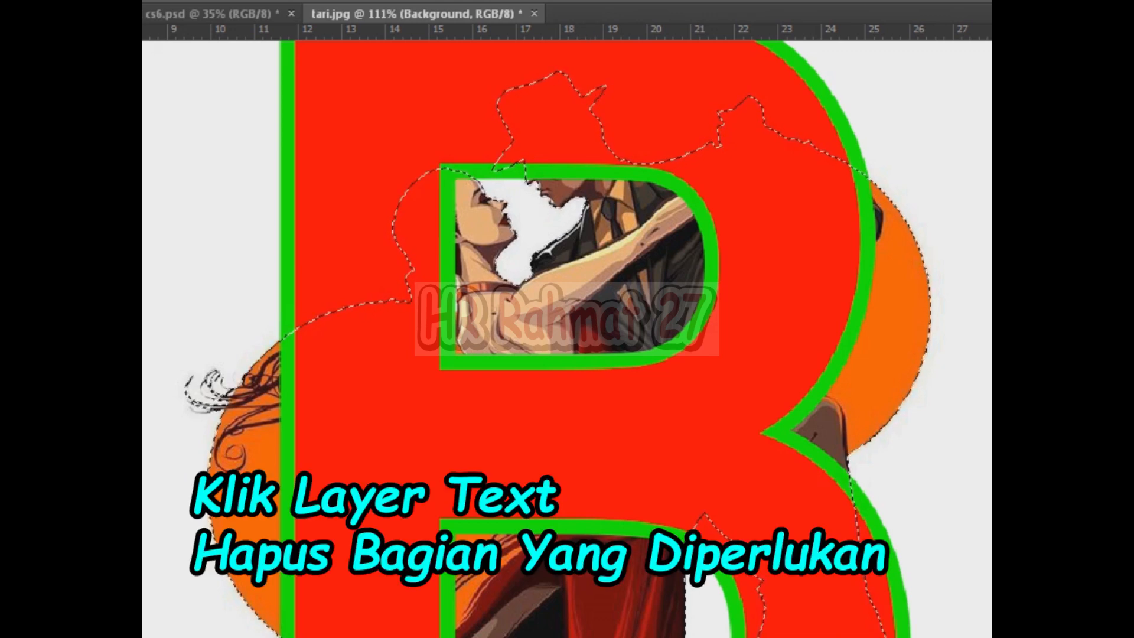
Activate the merged letter layer and erase the part of the letter covering the man's hat, head and shoulder.
key("alt+bracketright")
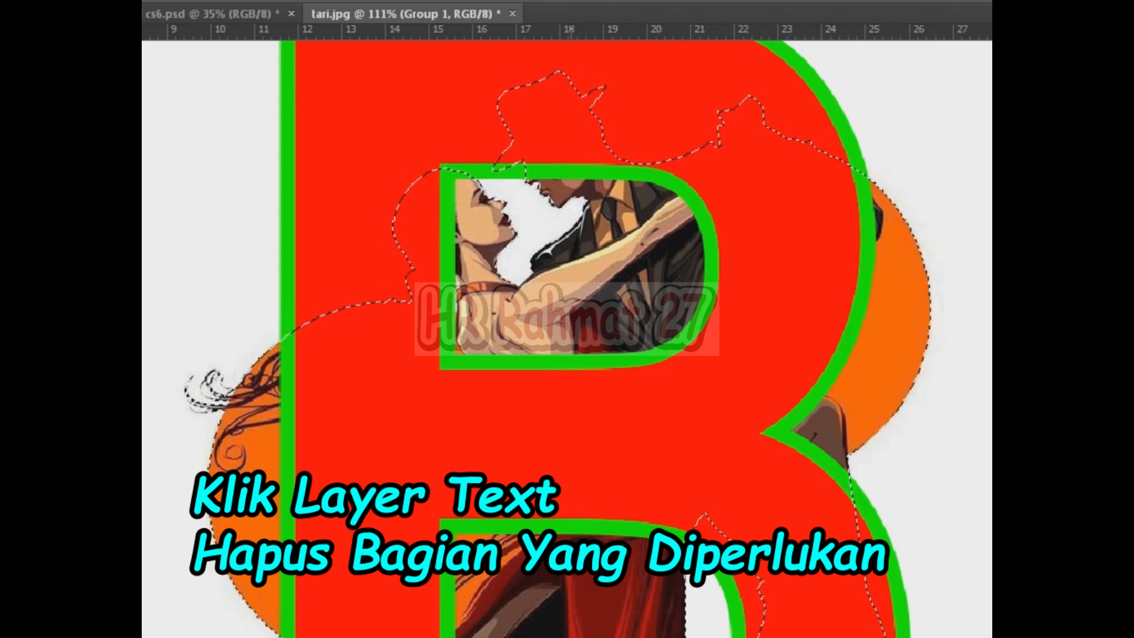
mouse_move(559, 117)
left_mouse_down()
mouse_move(572, 145)
mouse_move(583, 126)
mouse_move(572, 133)
mouse_move(507, 103)
left_mouse_up()
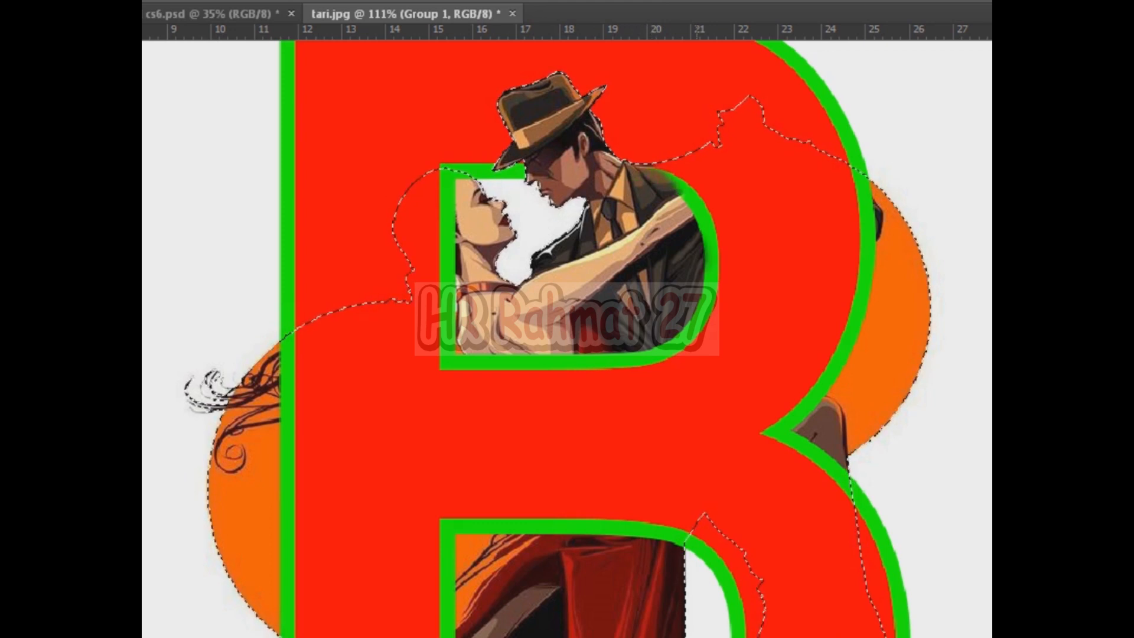
Erase the lower part of the letter covering the woman's outstretched leg within the selection.
scroll(625, 208, "down", 5)
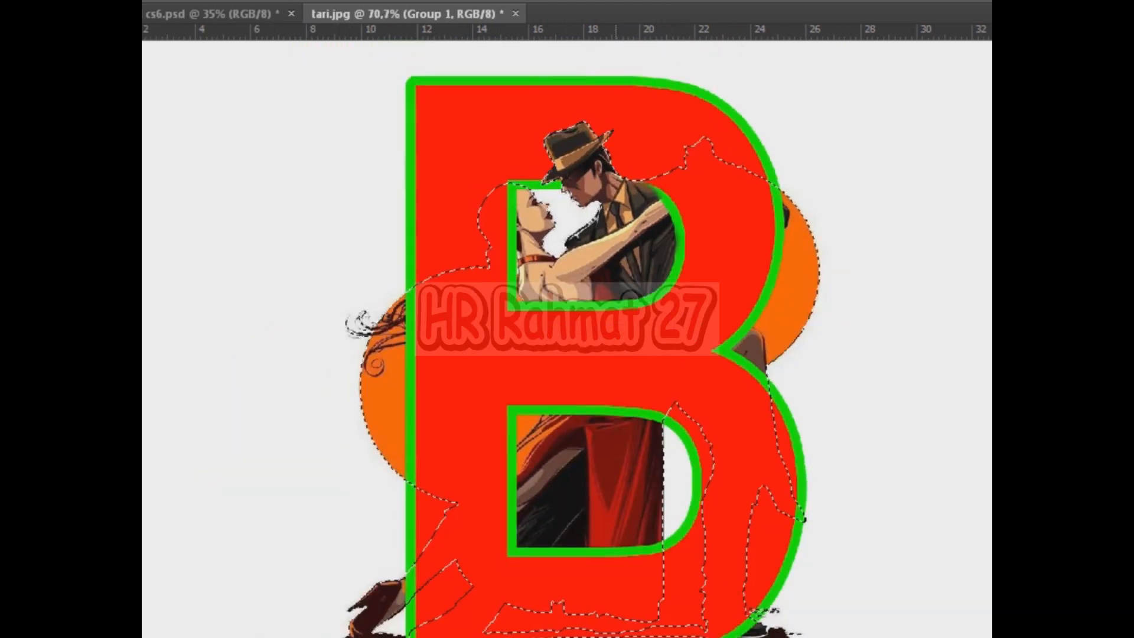
scroll(692, 590, "up", 4)
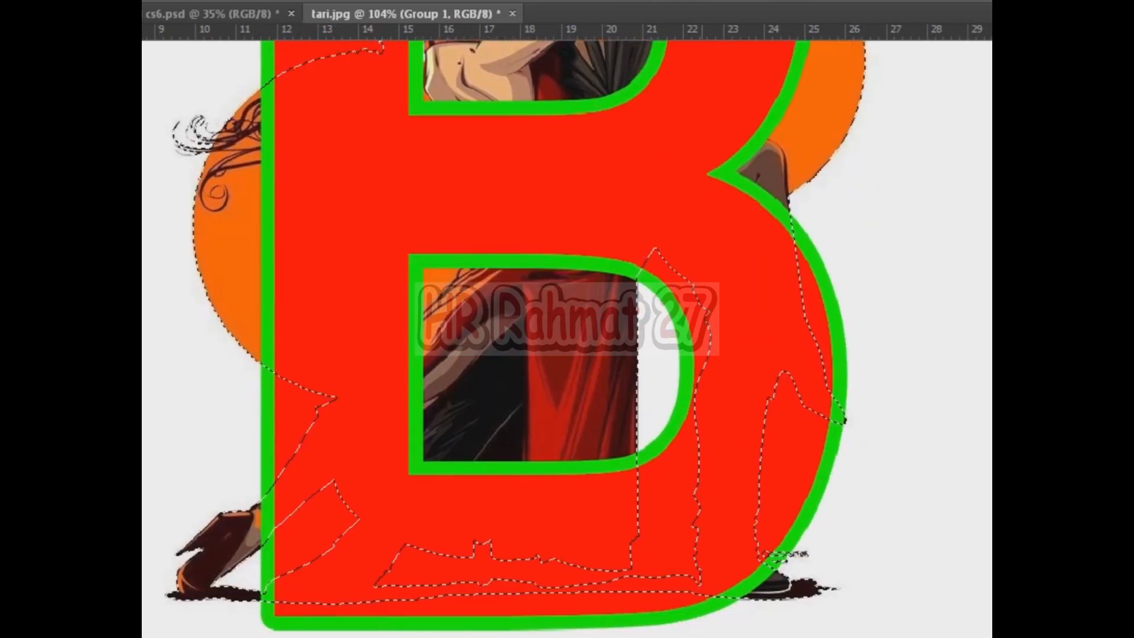
scroll(700, 354, "down", 1)
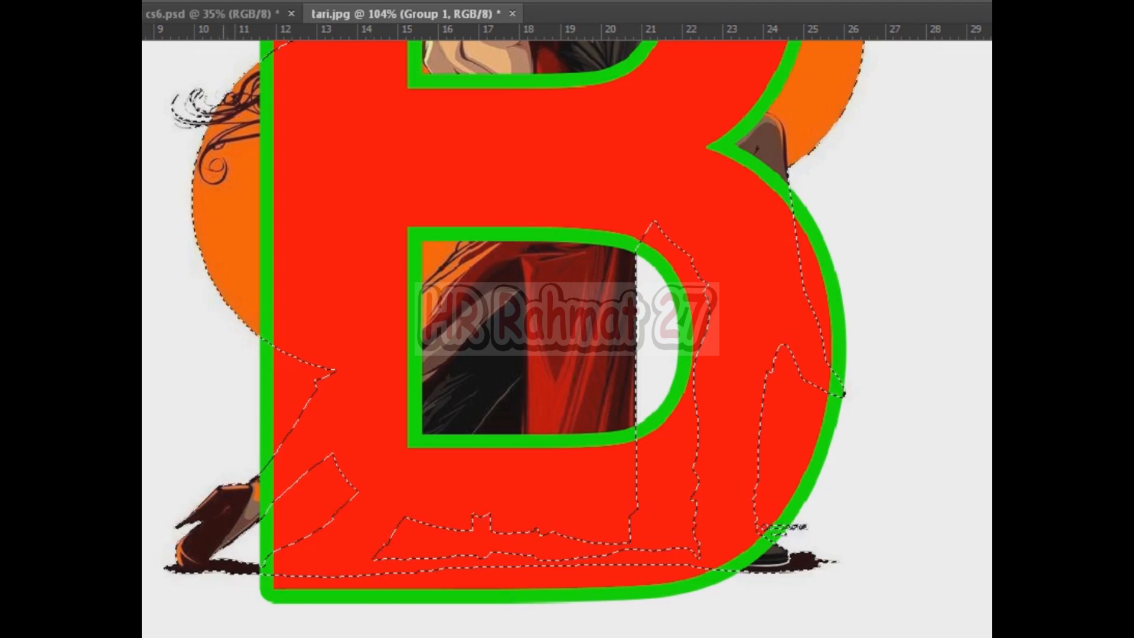
mouse_move(263, 494)
left_mouse_down()
mouse_move(349, 354)
mouse_move(370, 369)
mouse_move(417, 343)
mouse_move(416, 384)
mouse_move(343, 430)
mouse_move(354, 440)
left_mouse_up()
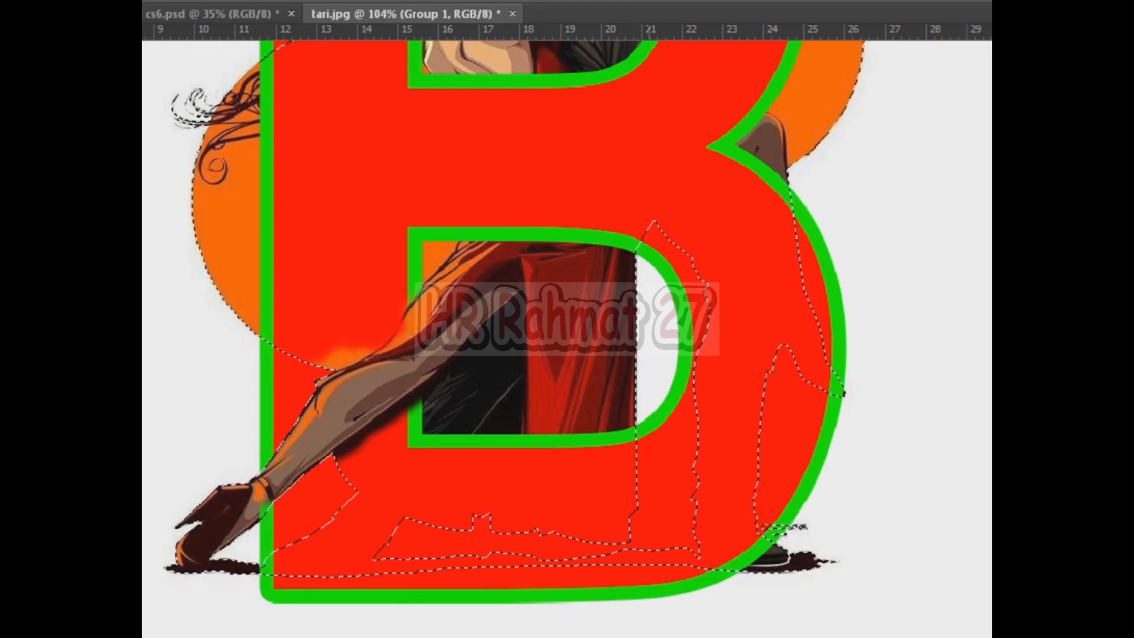
scroll(632, 473, "down", 1)
scroll(614, 475, "down", 1)
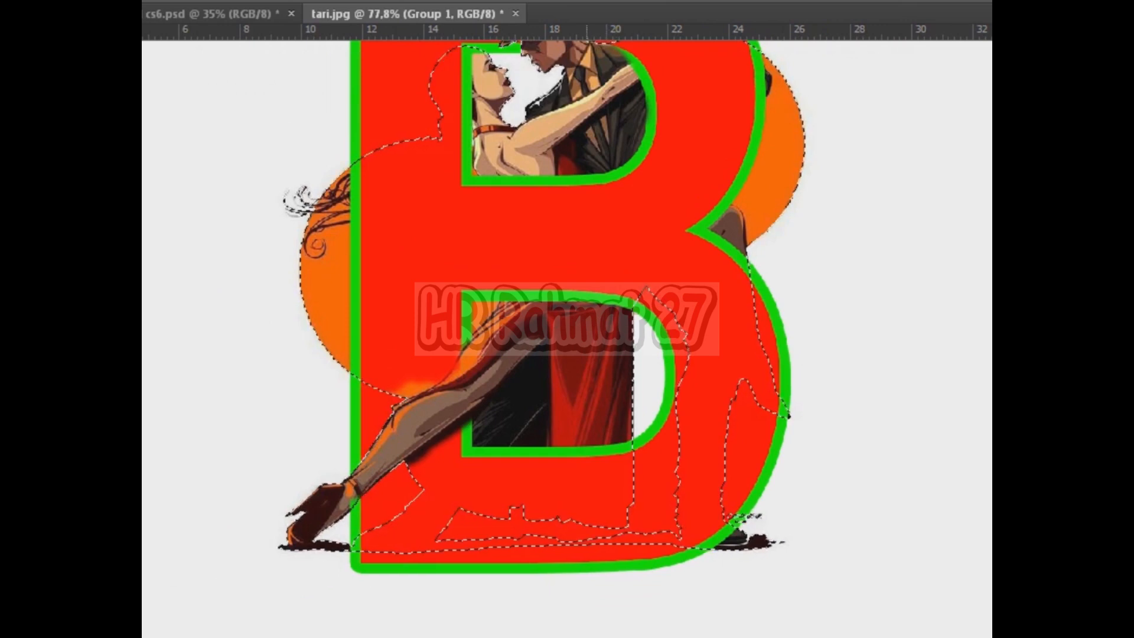
scroll(650, 538, "up", 4)
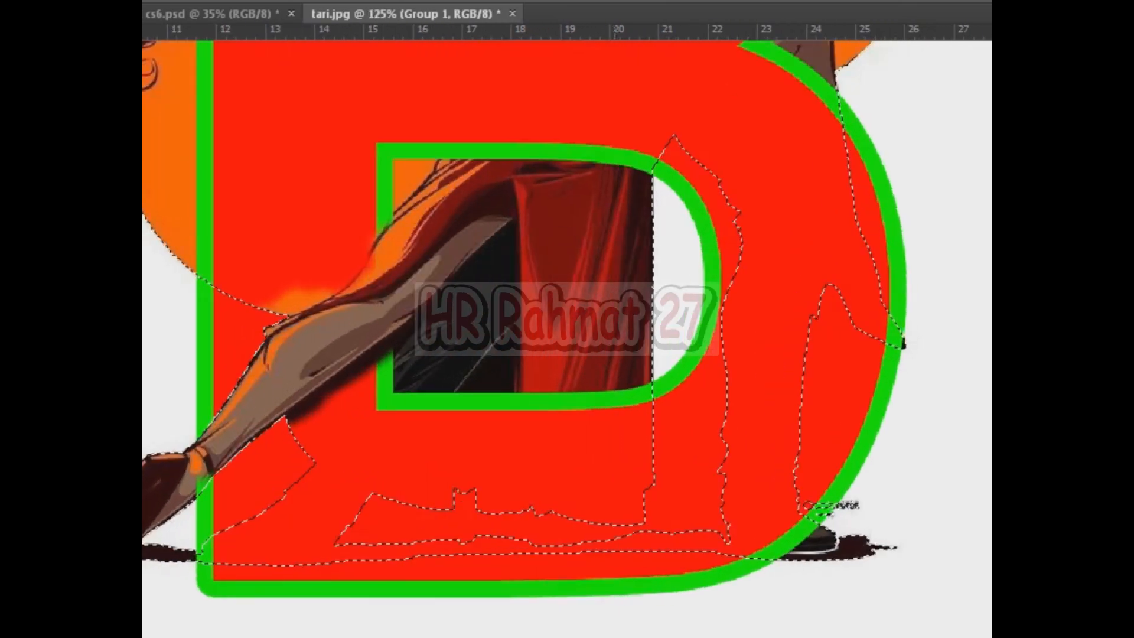
scroll(635, 508, "up", 2)
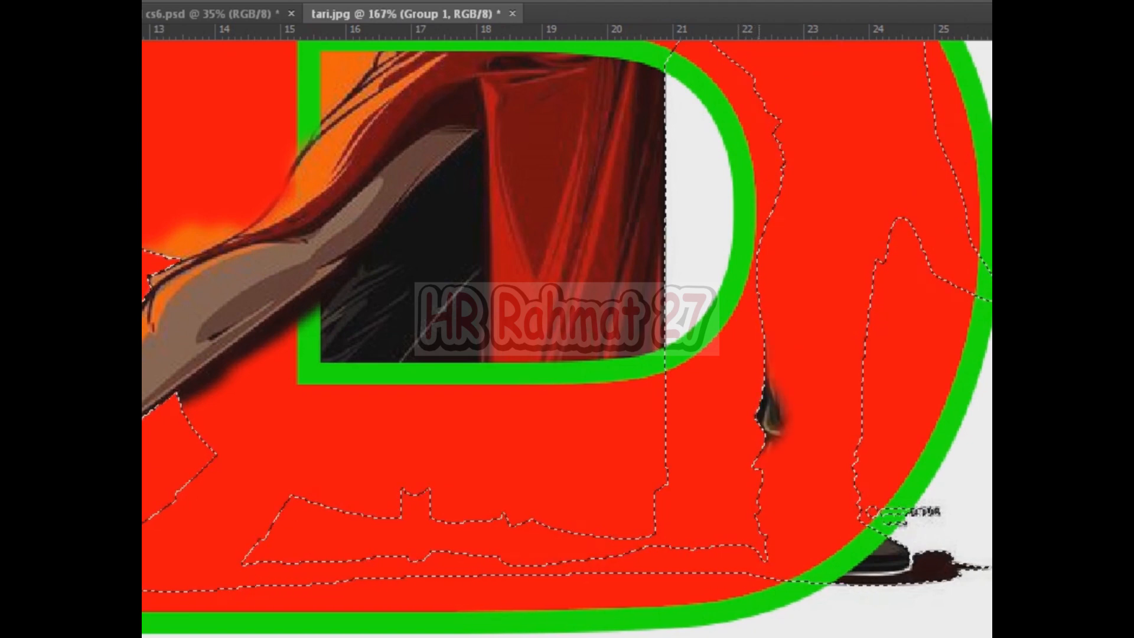
key("ctrl+z")
Erase the letter's lower part over the man's extended trouser leg and black shoe, beside the woman's outstretched leg.
scroll(863, 541, "down", 9)
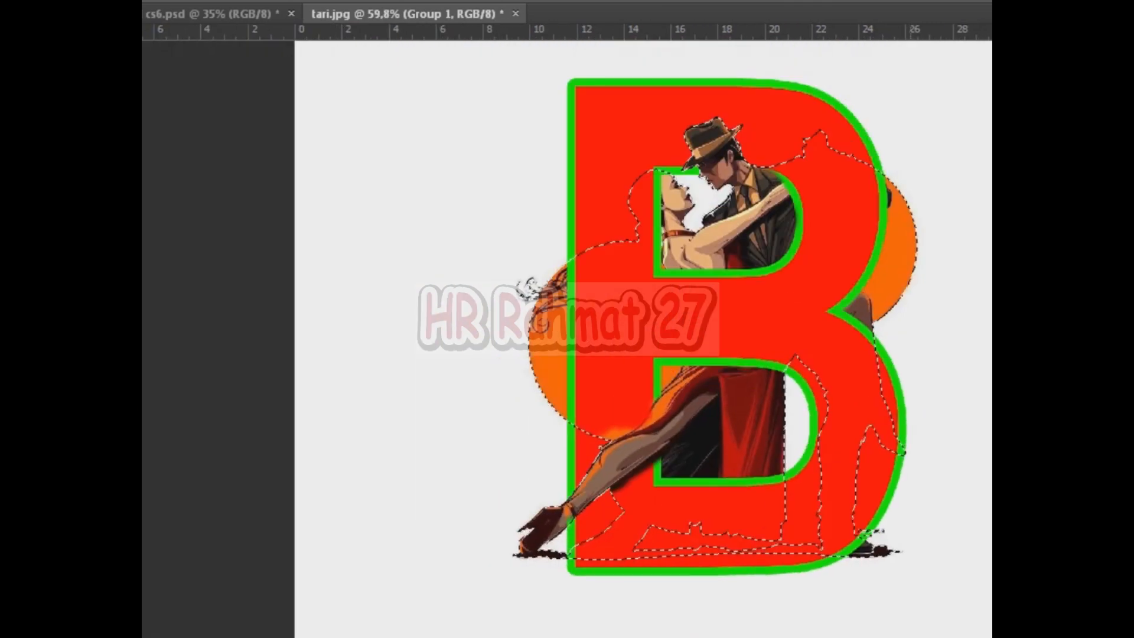
scroll(828, 316, "up", 4)
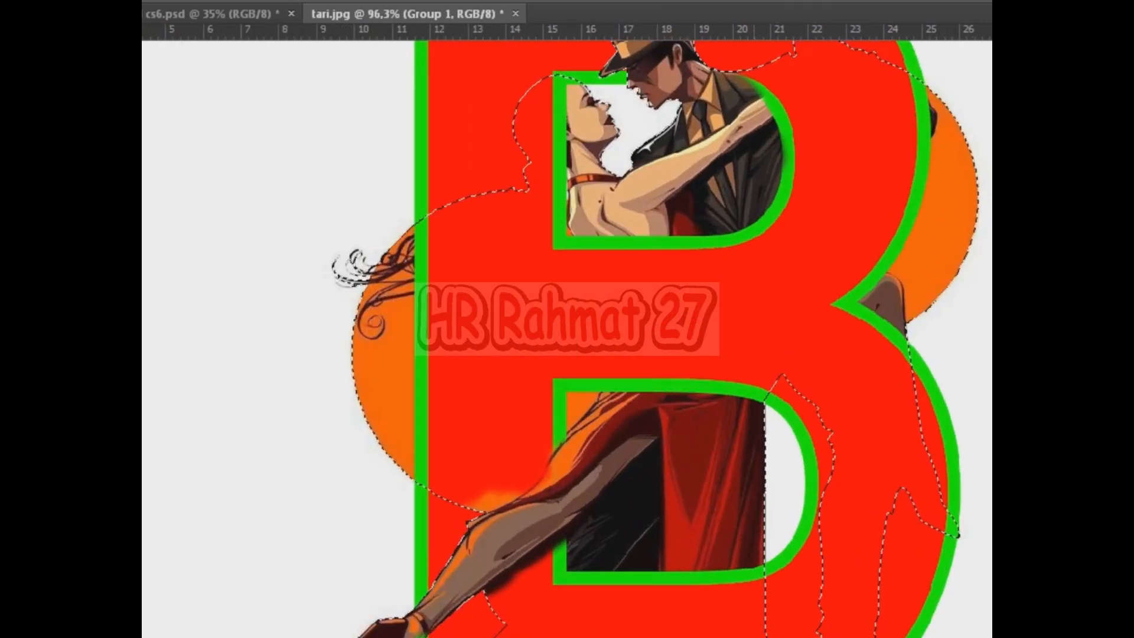
scroll(714, 573, "up", 1)
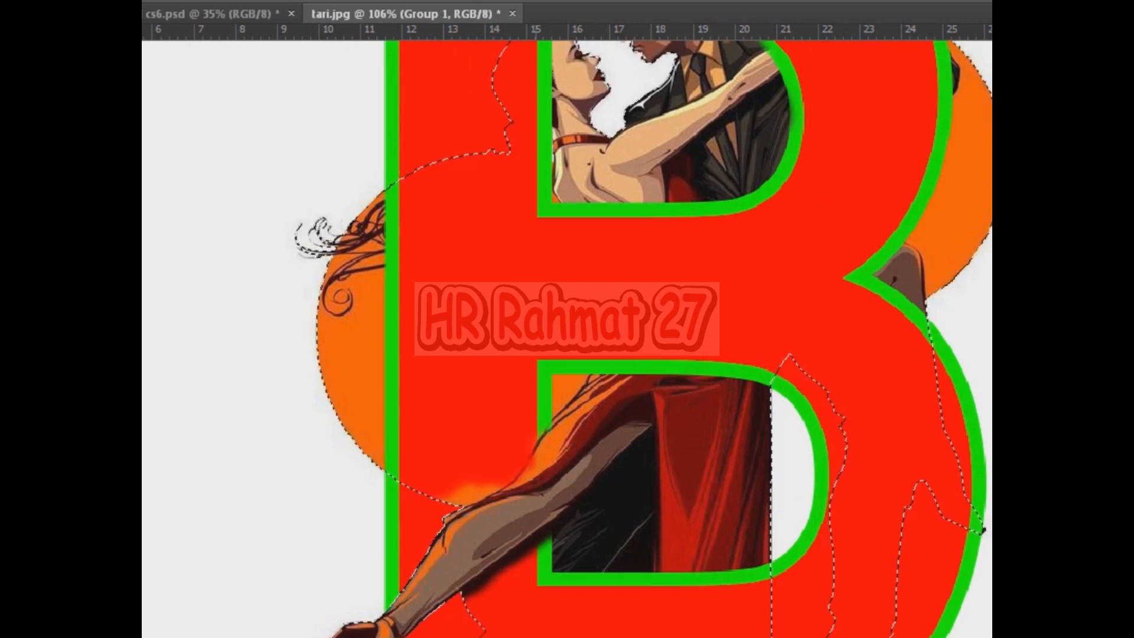
scroll(541, 630, "down", 3)
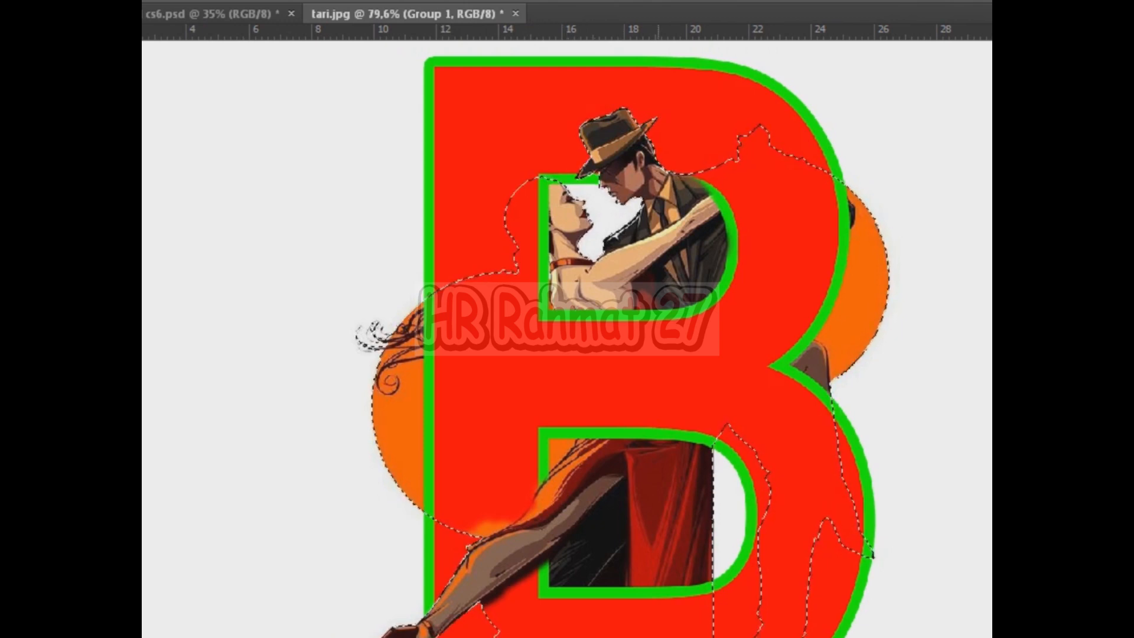
scroll(680, 632, "up", 3)
scroll(707, 632, "up", 2)
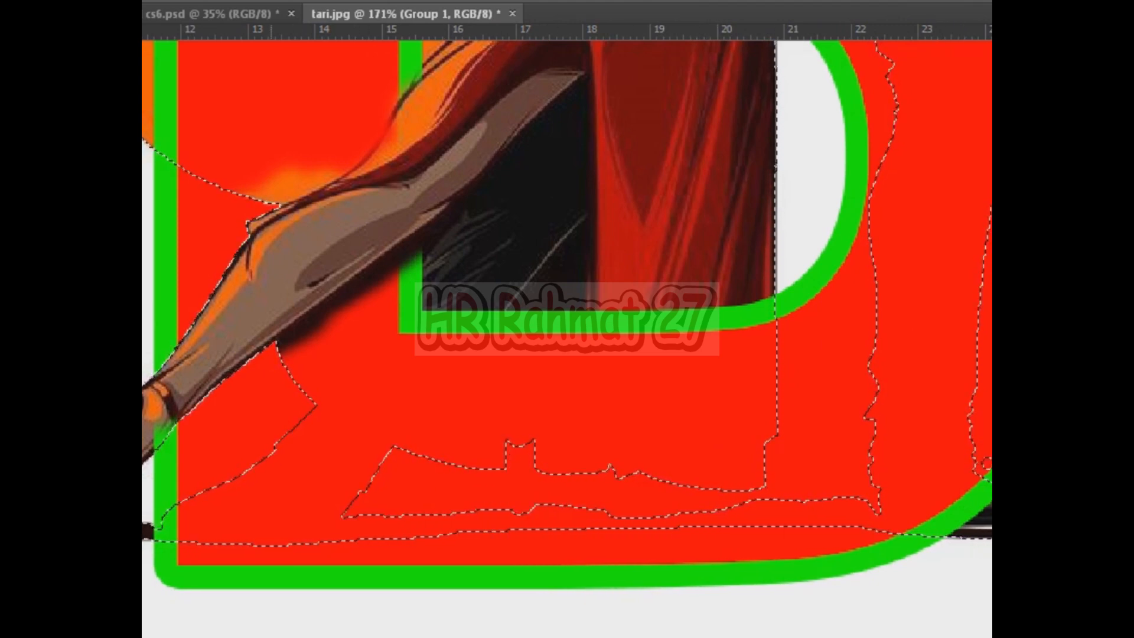
mouse_move(283, 533)
left_mouse_down()
mouse_move(211, 526)
mouse_move(307, 450)
mouse_move(384, 299)
mouse_move(431, 343)
mouse_move(508, 319)
mouse_move(378, 426)
mouse_move(295, 532)
mouse_move(352, 488)
mouse_move(378, 393)
left_mouse_up()
left_click_drag(437, 319, 311, 339)
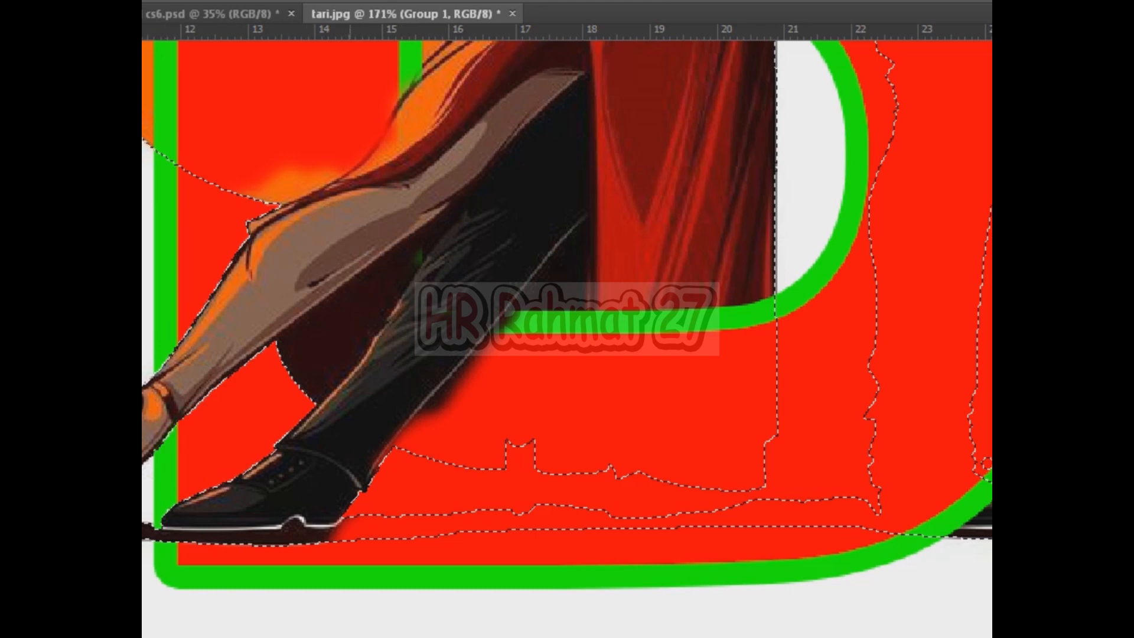
Erase the letter over the woman's raised leg and high-heeled shoe, from the notch between the B's bowls downward.
scroll(393, 556, "down", 7)
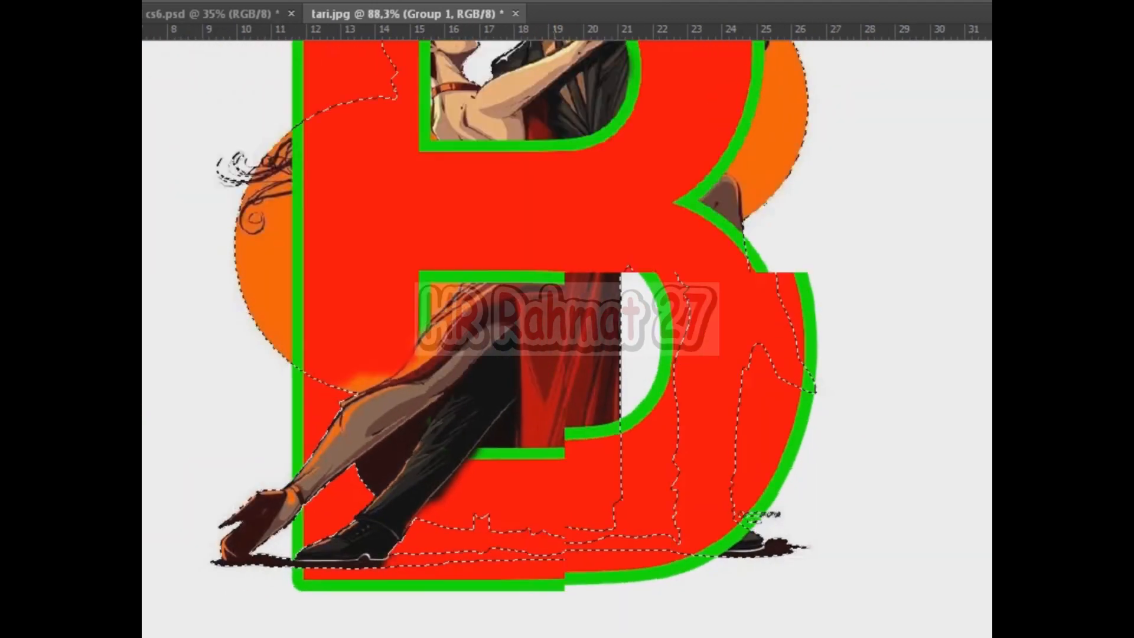
scroll(602, 620, "down", 4)
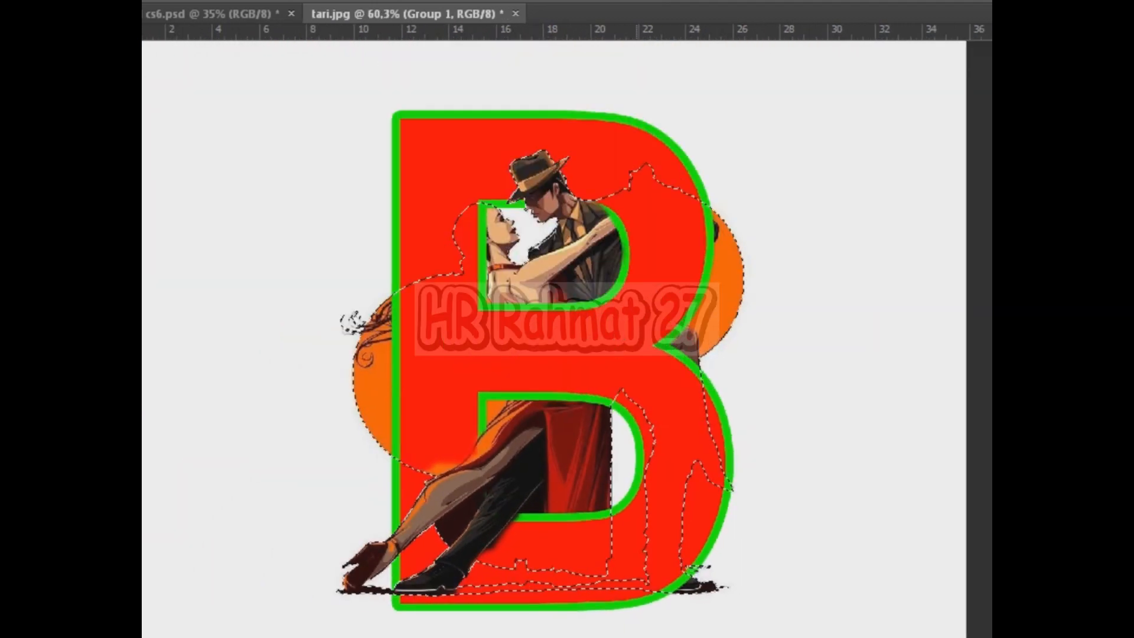
scroll(591, 385, "up", 3)
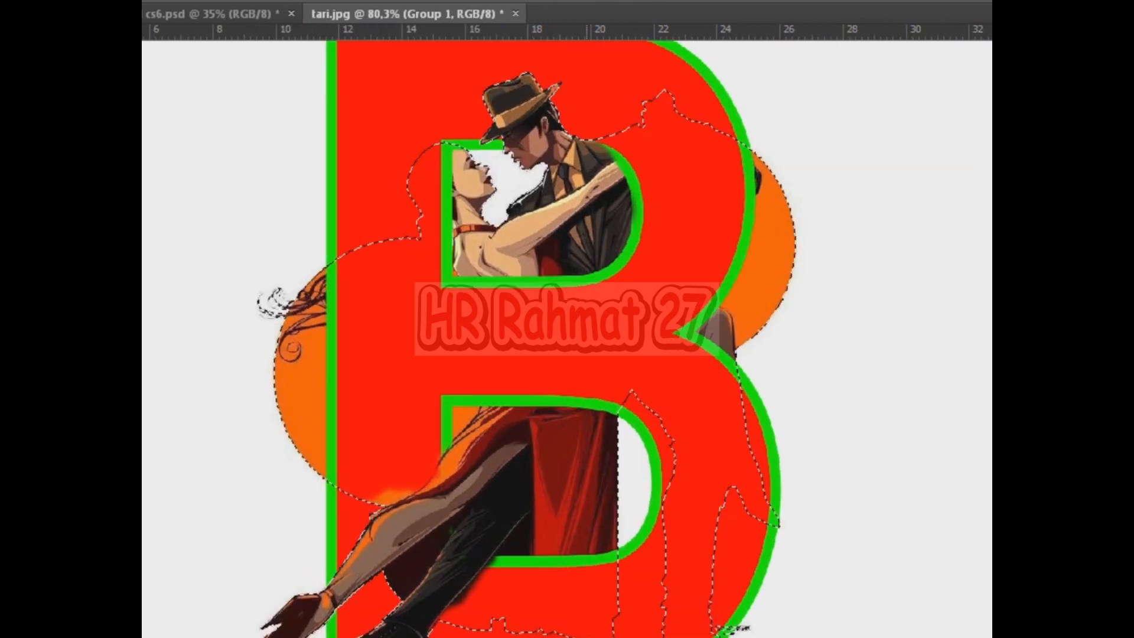
scroll(721, 372, "up", 3)
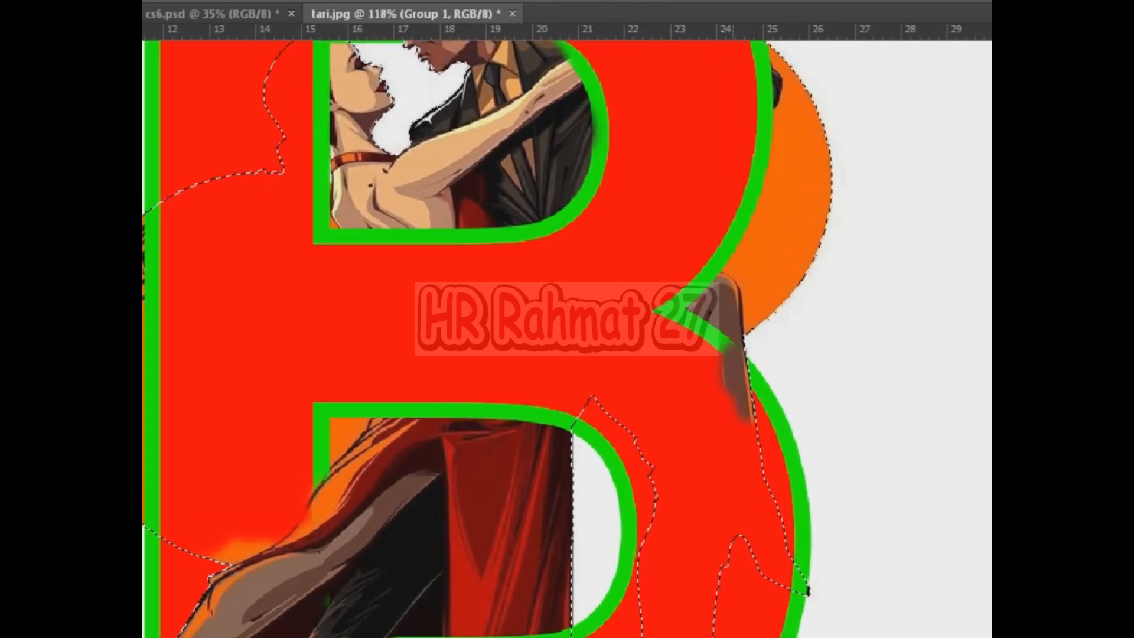
mouse_move(714, 307)
left_mouse_down()
mouse_move(697, 384)
mouse_move(738, 487)
left_mouse_up()
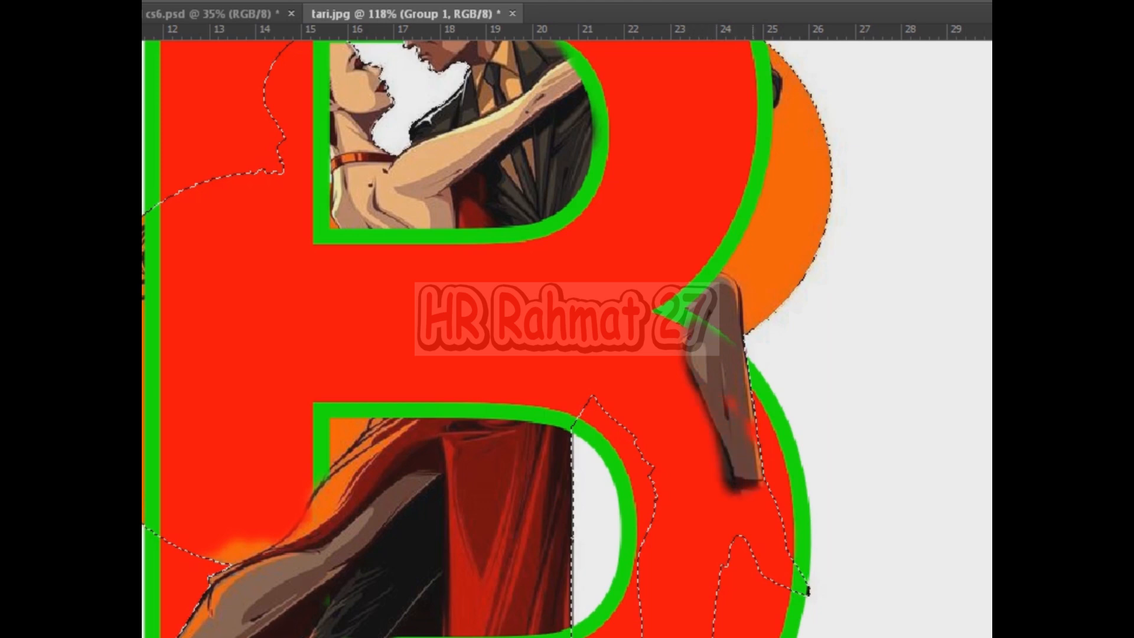
left_click_drag(768, 523, 783, 559)
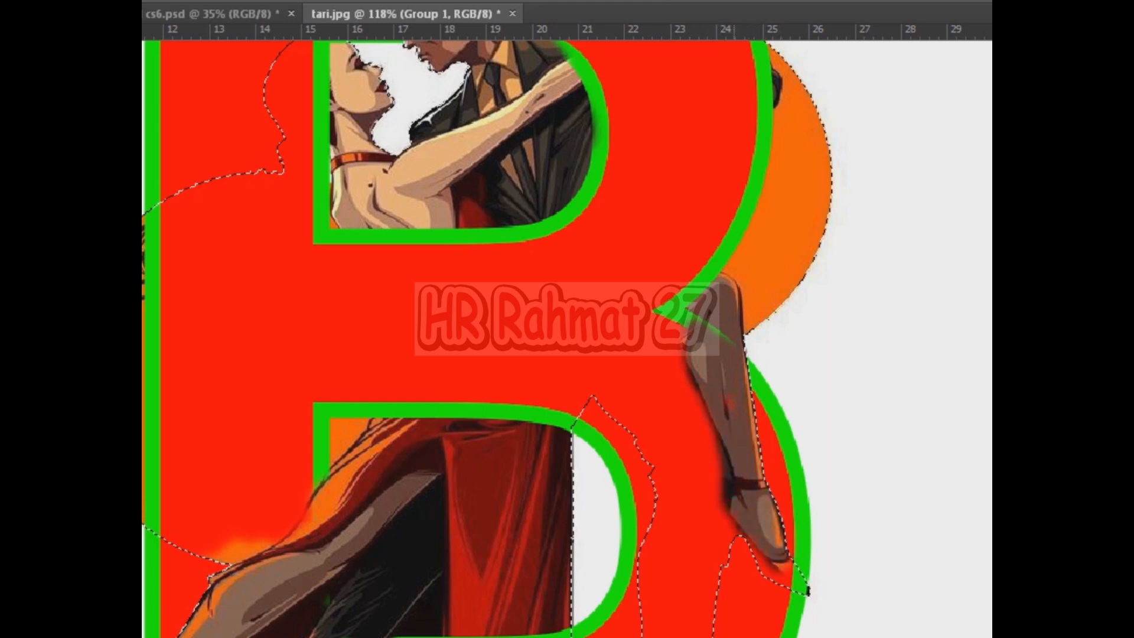
left_click_drag(721, 484, 768, 570)
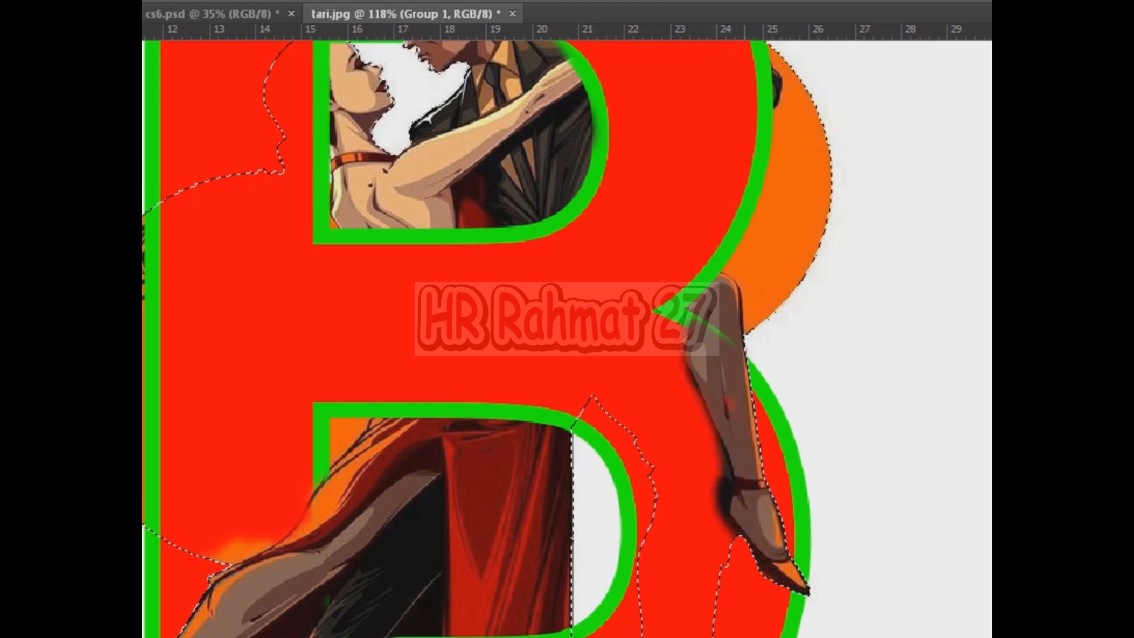
left_click_drag(724, 517, 720, 544)
left_click_drag(712, 490, 713, 559)
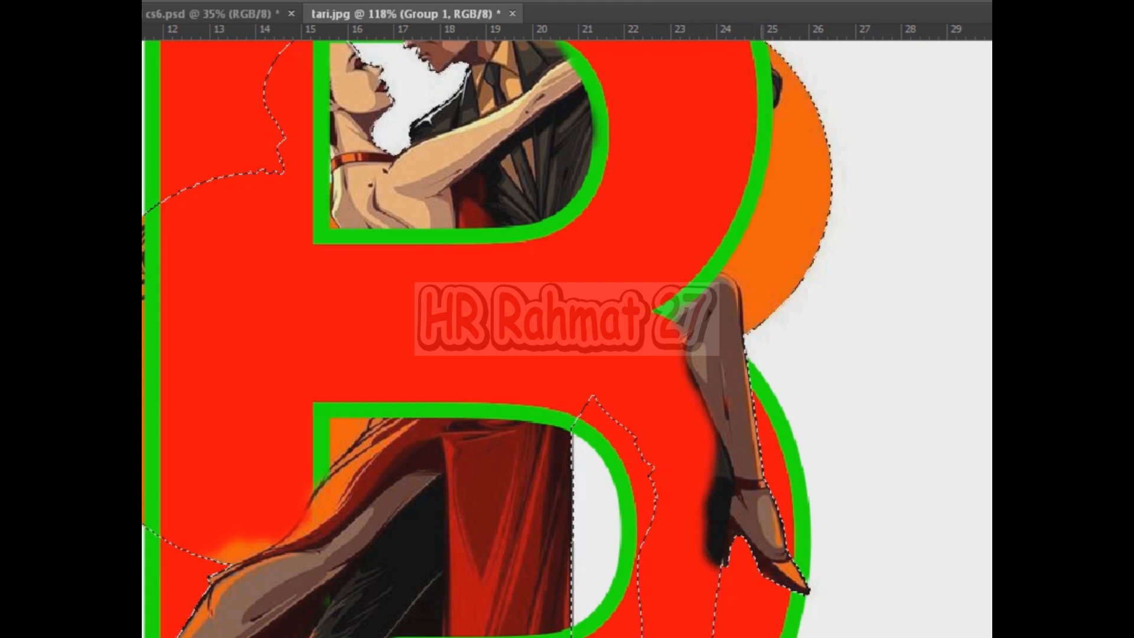
Deselect the dancers' outline over the whole composition.
scroll(771, 467, "down", 5)
scroll(636, 419, "down", 1)
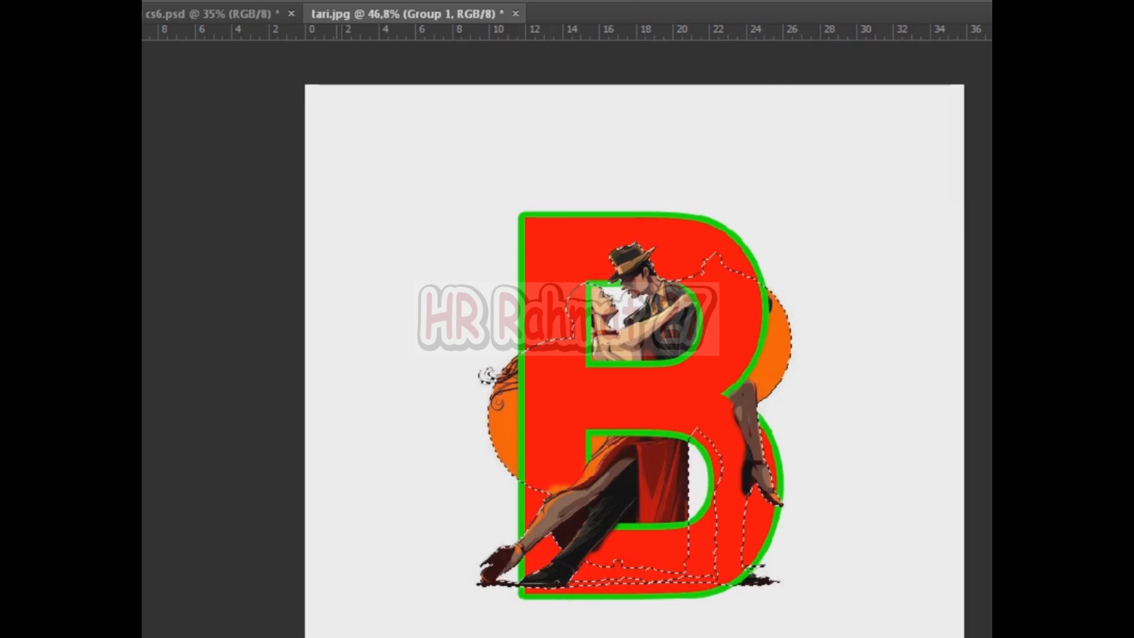
key("ctrl+d")
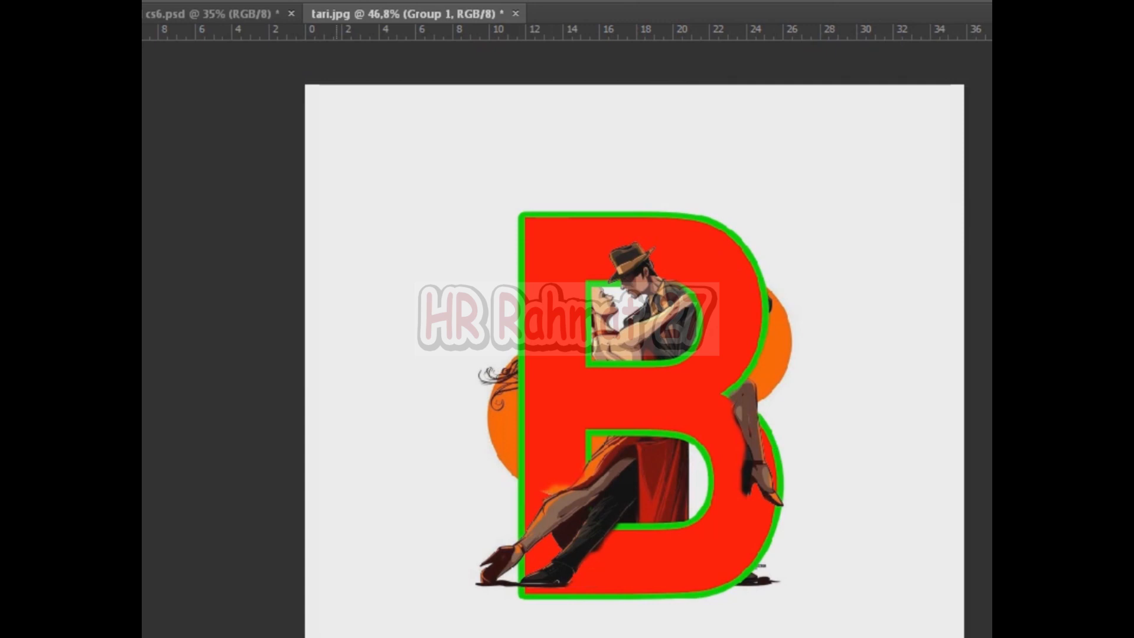
scroll(624, 365, "up", 8)
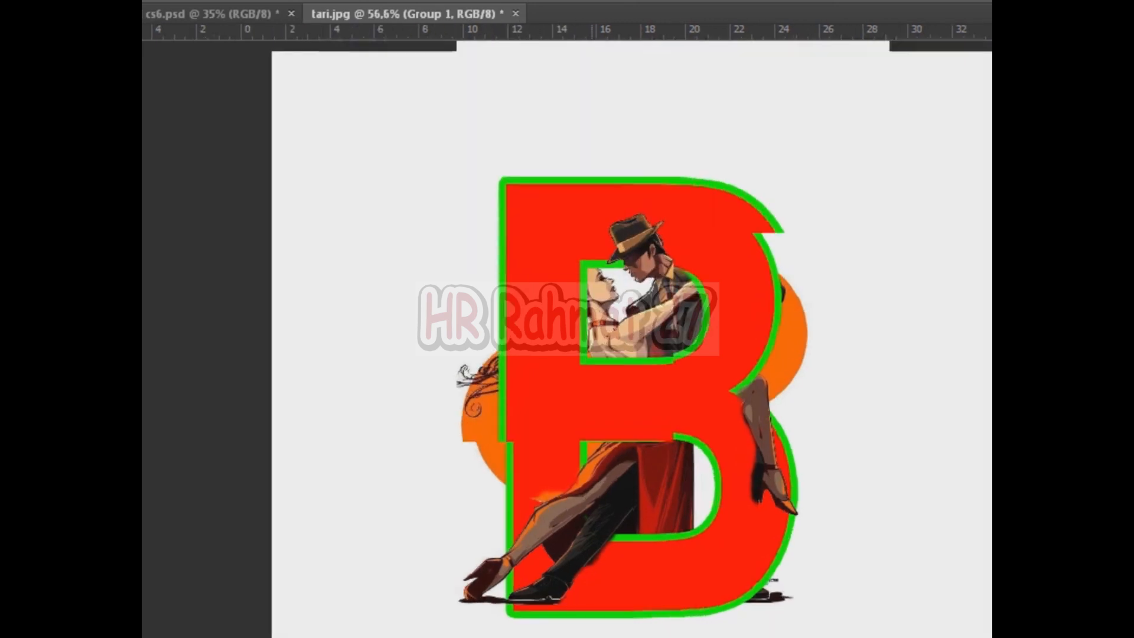
scroll(704, 349, "up", 1)
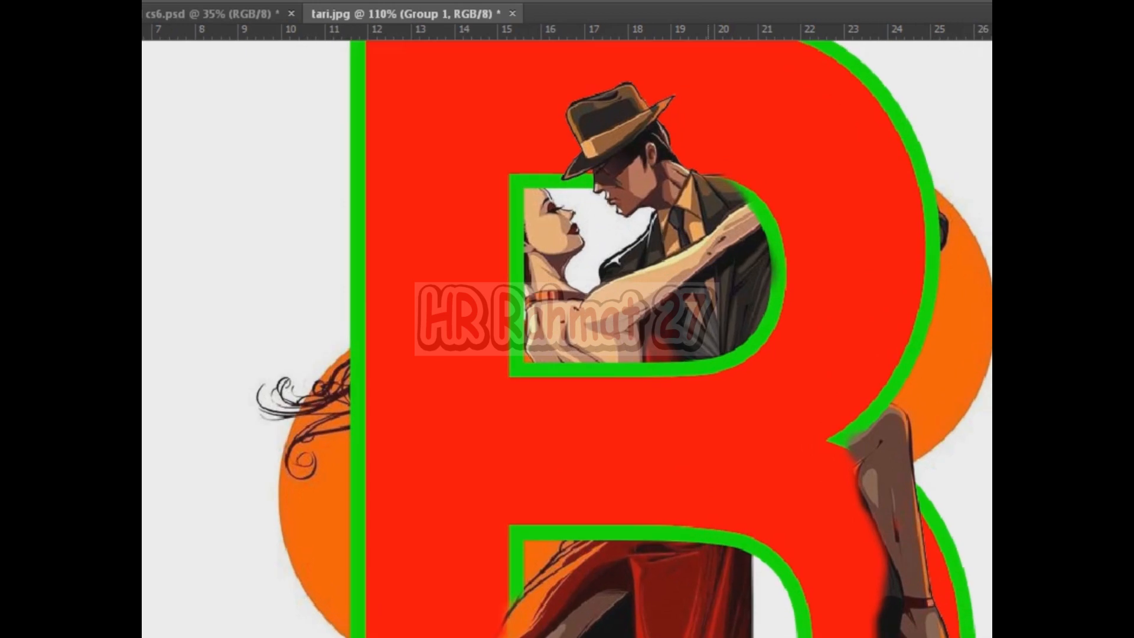
scroll(576, 284, "down", 3)
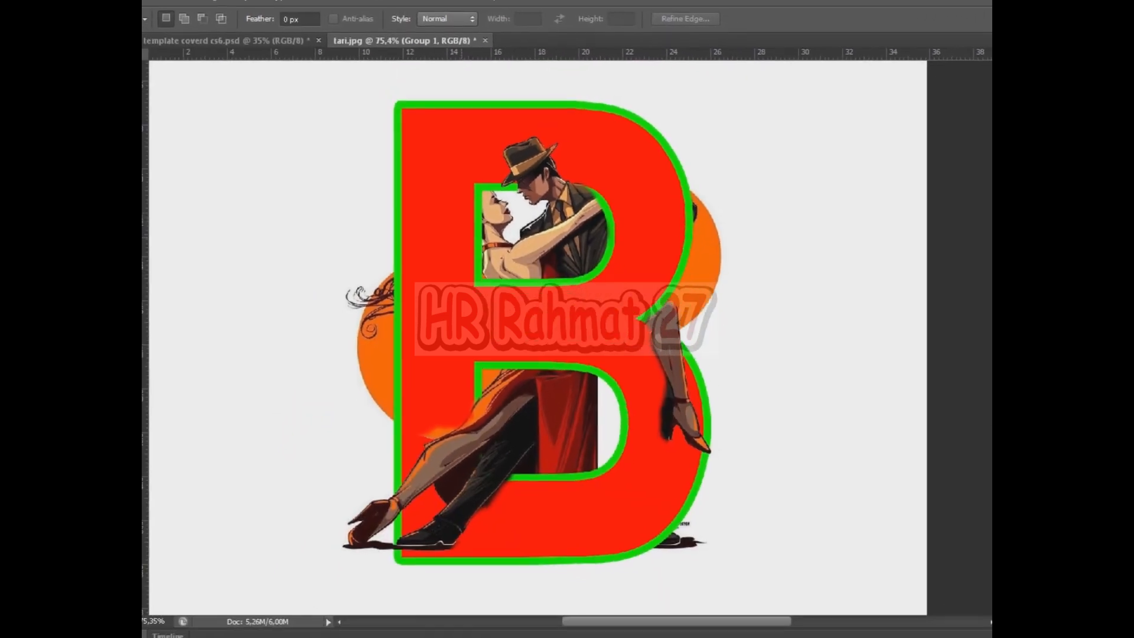
scroll(568, 331, "down", 3)
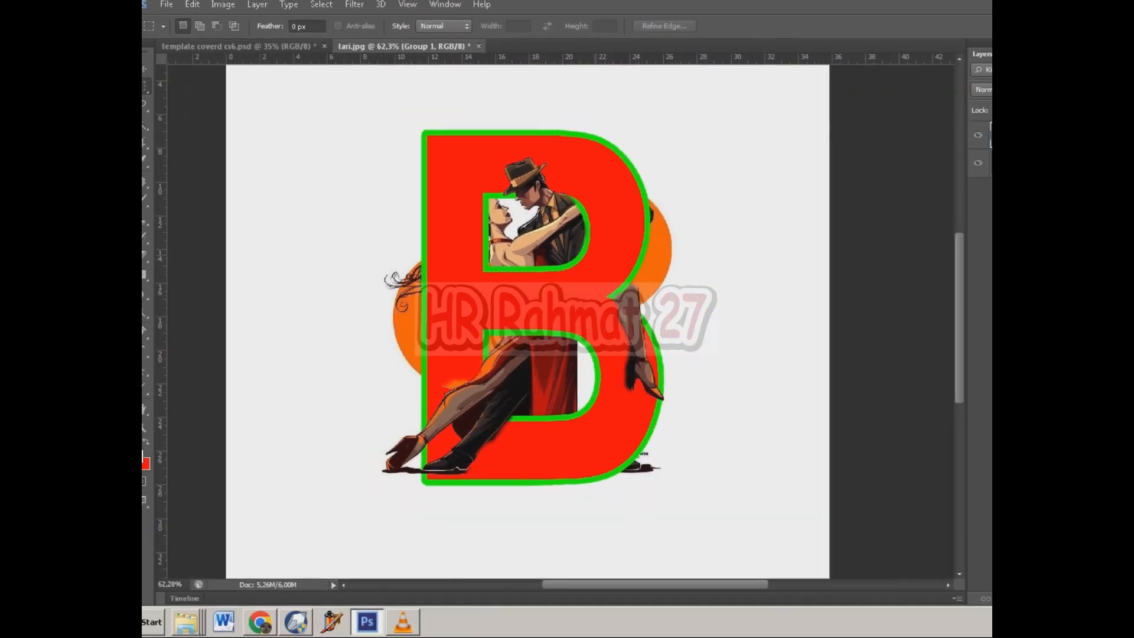
scroll(704, 307, "up", 4)
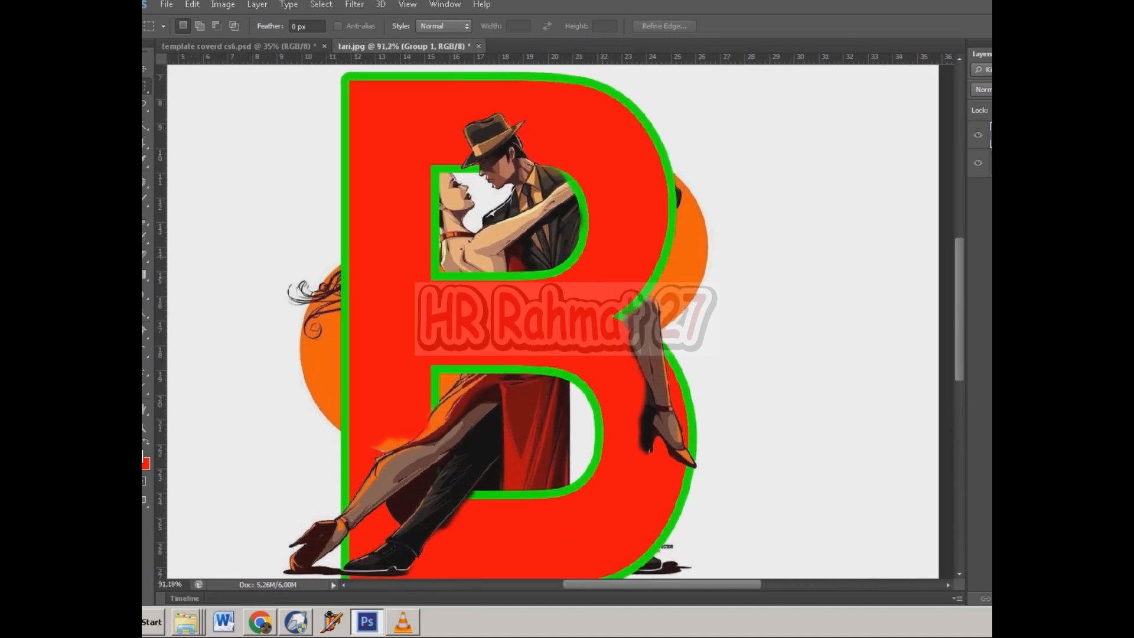
Compare the composition with and without the letter B by hiding and showing the Group 1 layer twice, and review the whole picture.
scroll(703, 308, "down", 3)
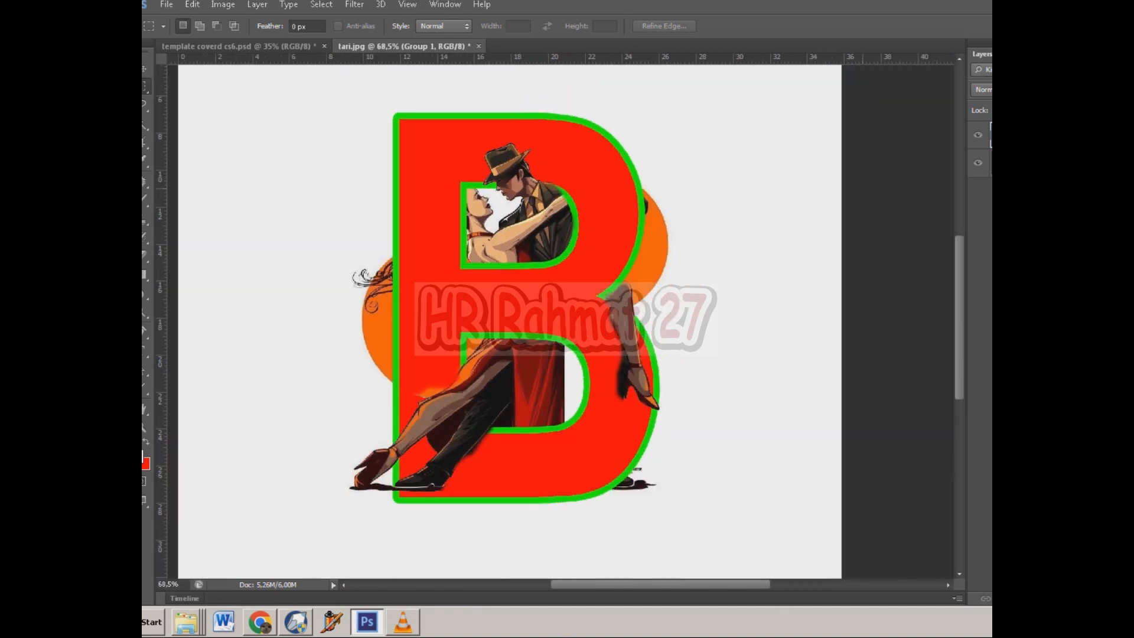
left_click(979, 135)
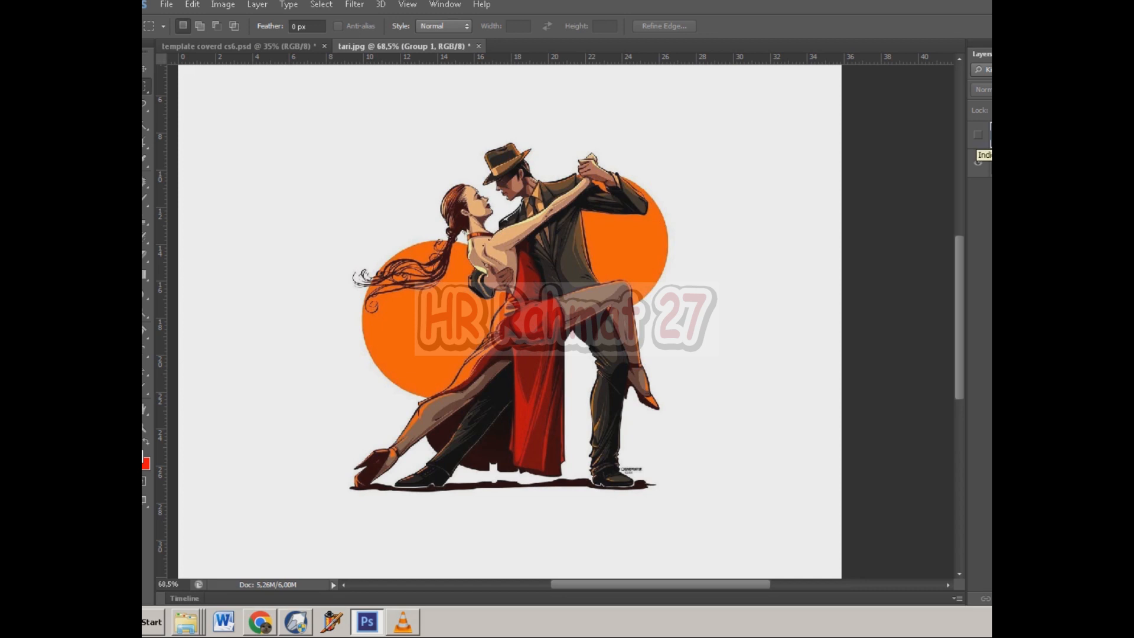
left_click(979, 136)
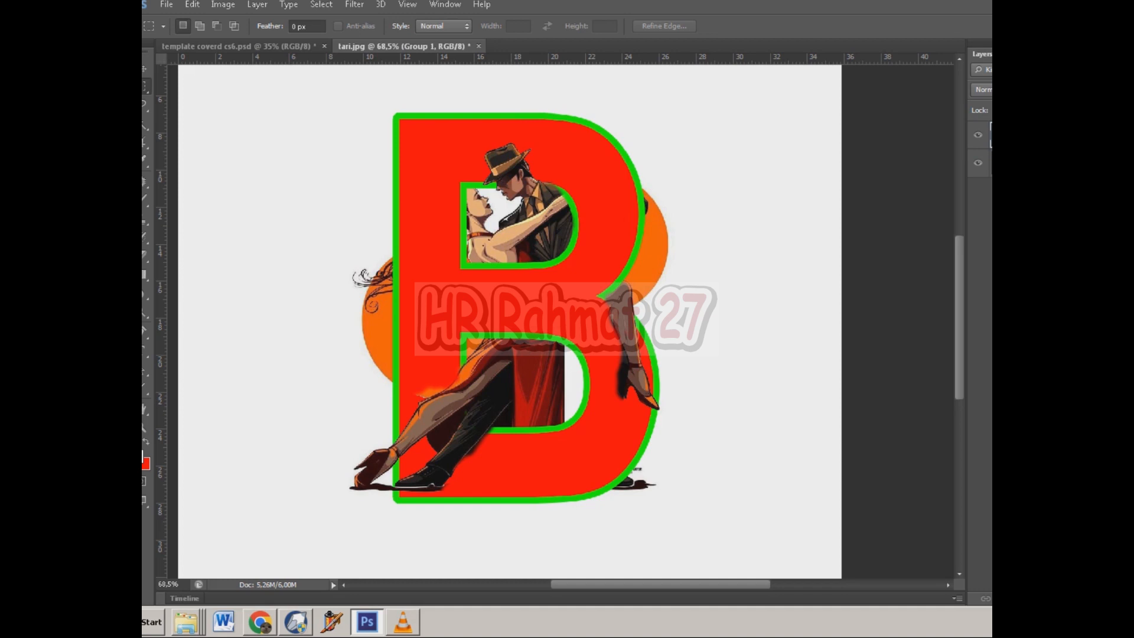
left_click(979, 135)
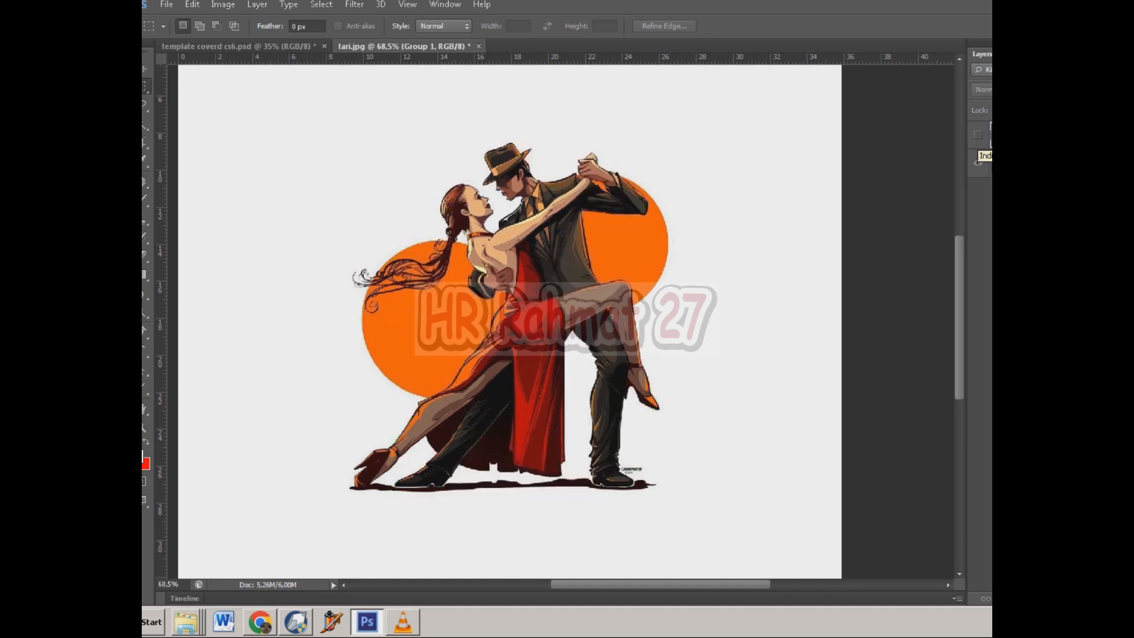
left_click(978, 135)
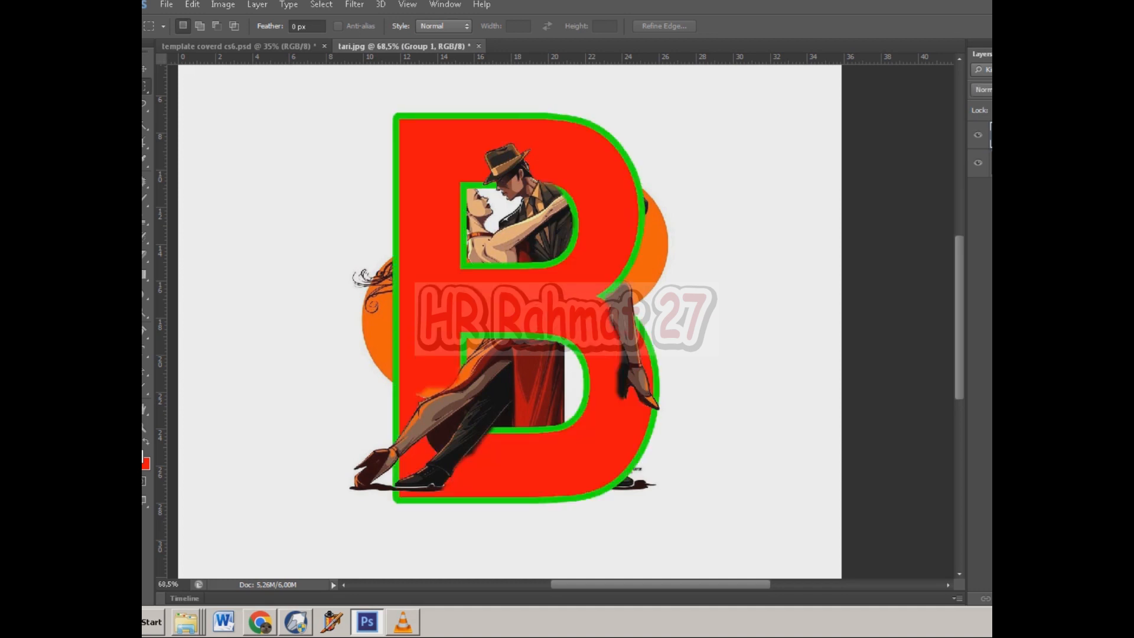
scroll(796, 257, "down", 4)
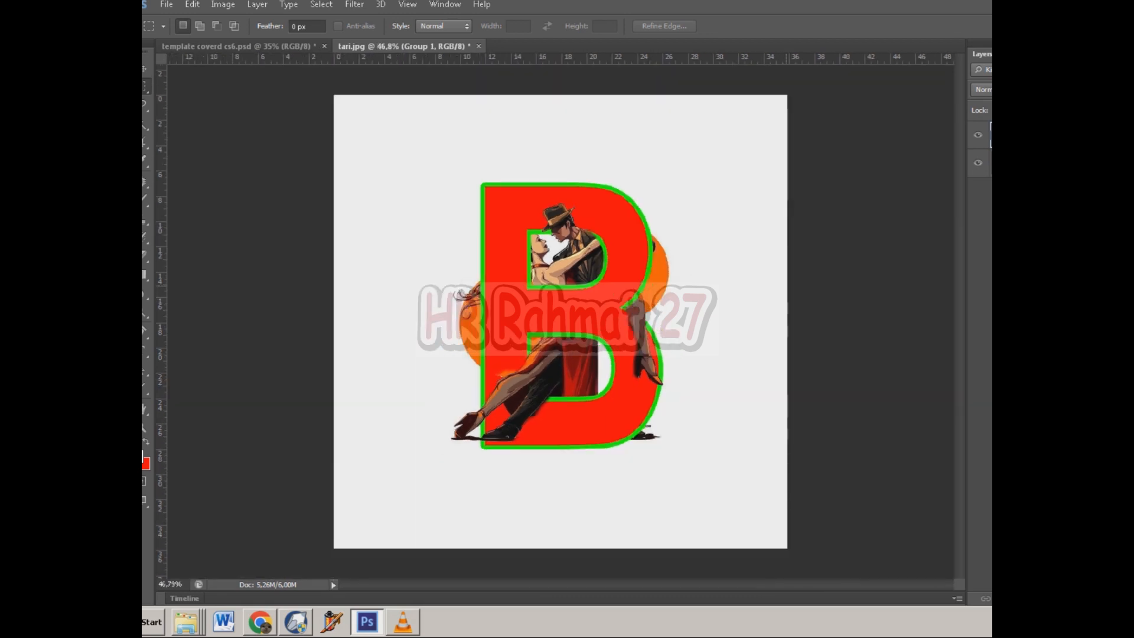
scroll(664, 301, "up", 2)
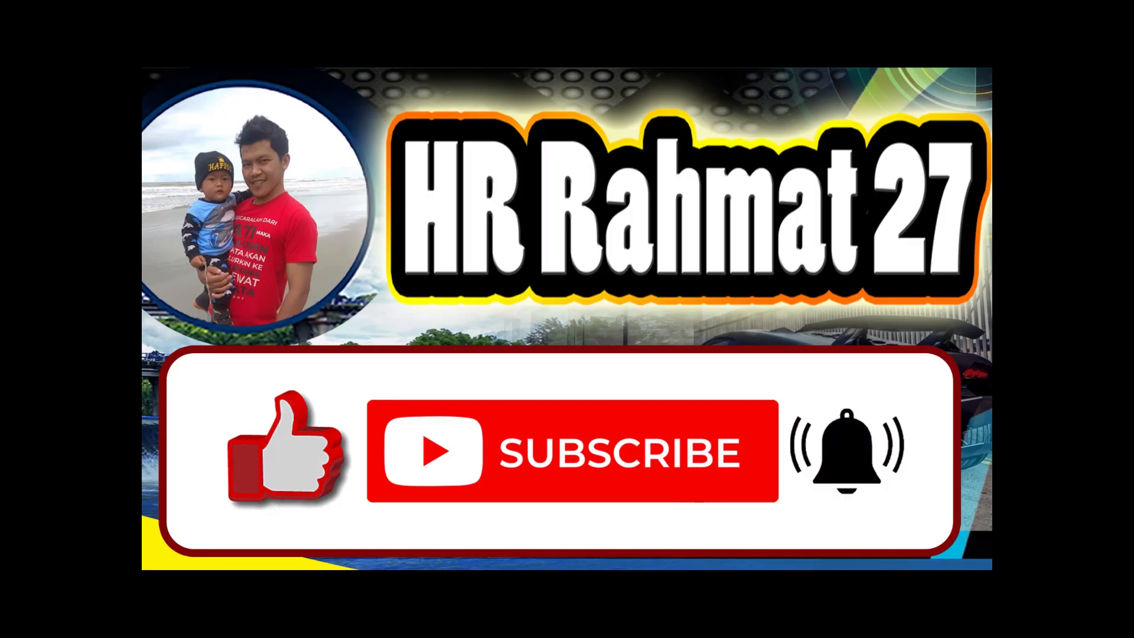